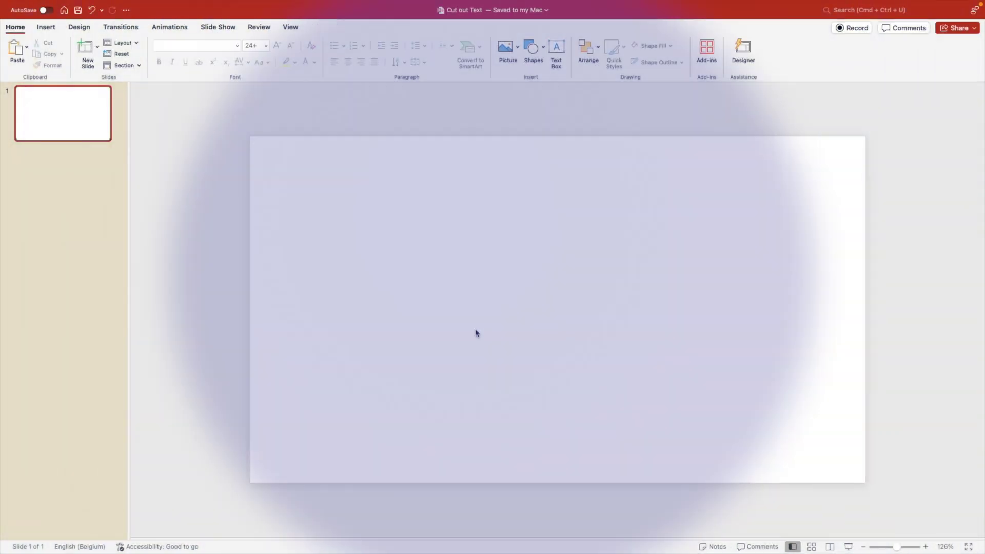
# Step: Paste the Iron Man photo and cover the left half with a white, outline-free rectangle
pyautogui.press('super+v')
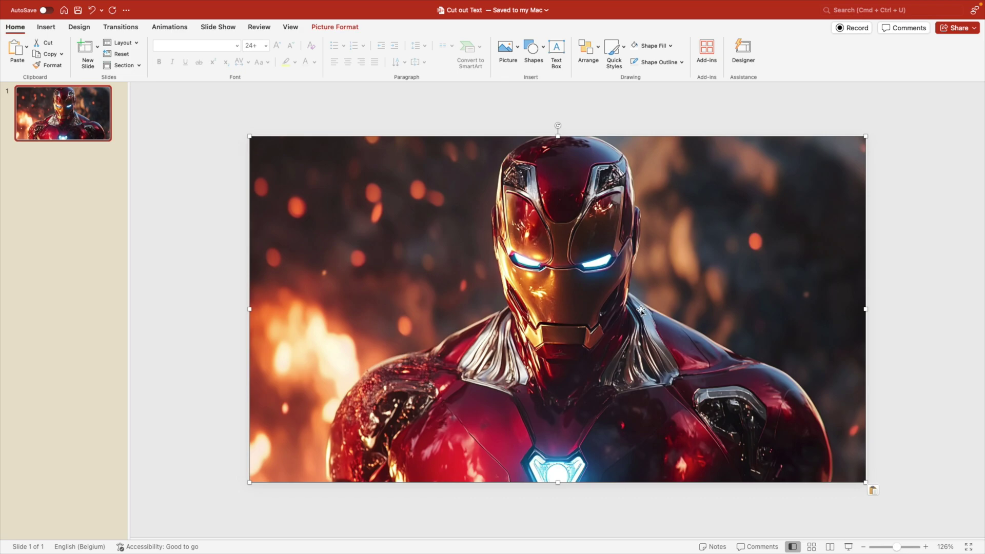
pyautogui.click(536, 53)
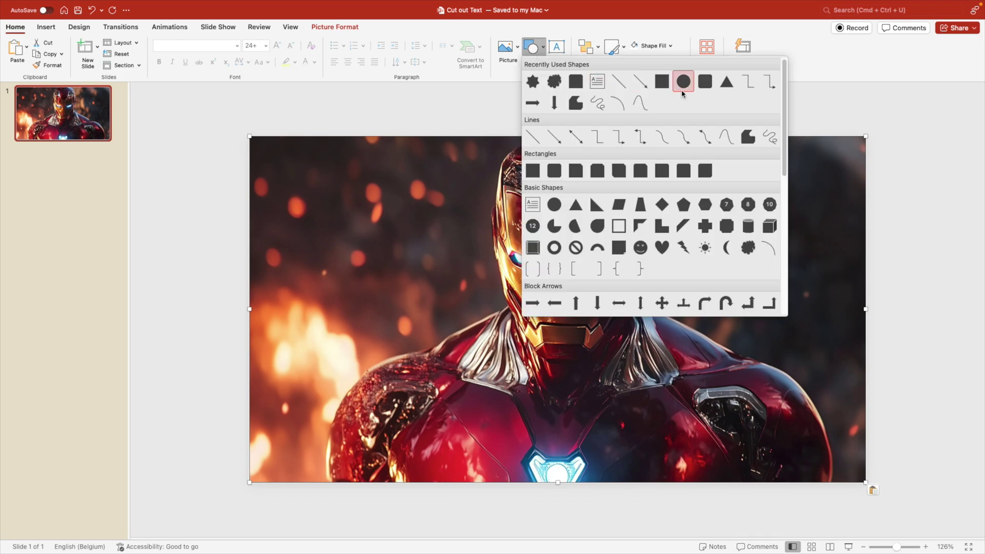
pyautogui.click(661, 82)
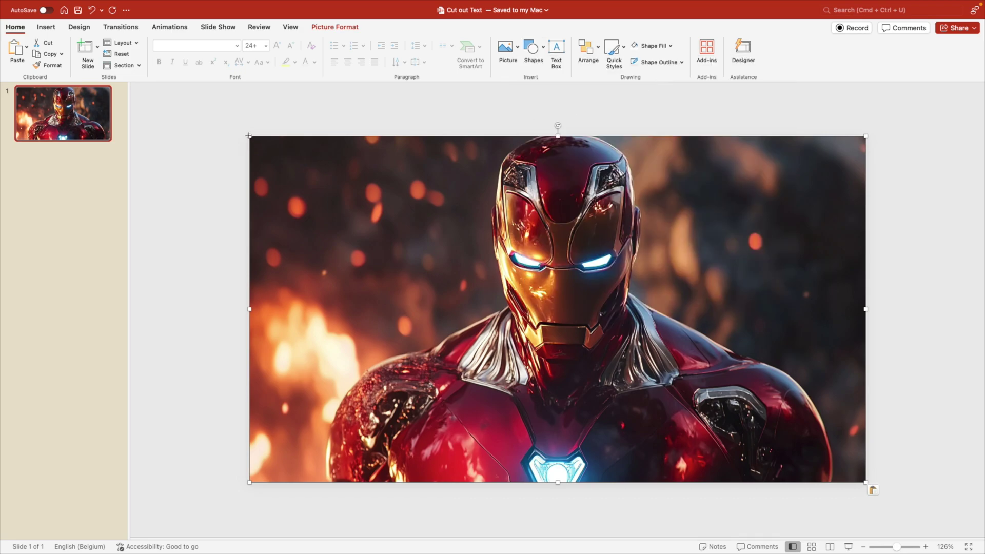
pyautogui.moveTo(249, 135)
pyautogui.mouseDown()
pyautogui.moveTo(546, 464)
pyautogui.moveTo(571, 484)
pyautogui.moveTo(576, 477)
pyautogui.moveTo(558, 482)
pyautogui.mouseUp()
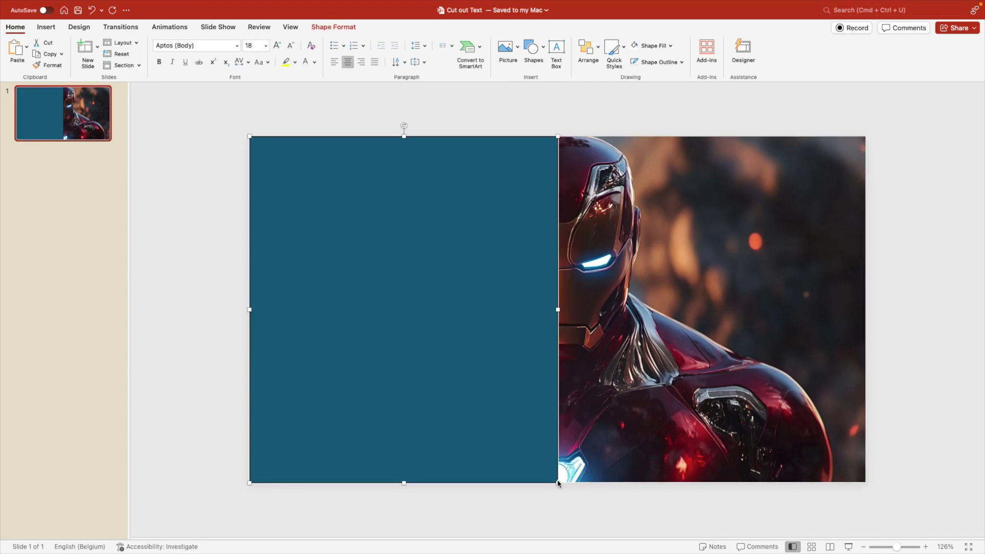
pyautogui.click(633, 49)
pyautogui.click(682, 62)
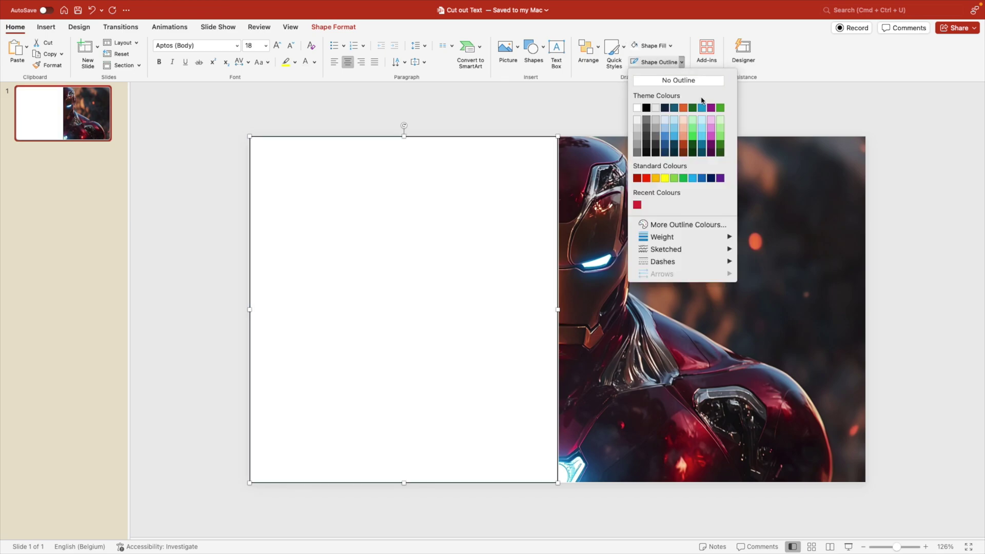
pyautogui.click(692, 81)
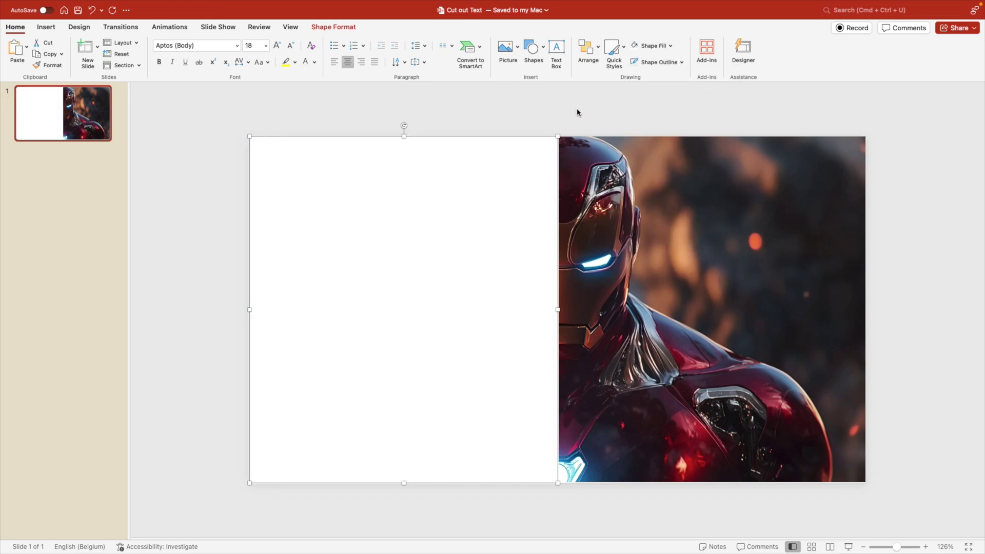
# Step: Draw a text box on the white panel containing IRON in the Impact font
pyautogui.click(556, 48)
pyautogui.moveTo(297, 176); pyautogui.dragTo(537, 284)
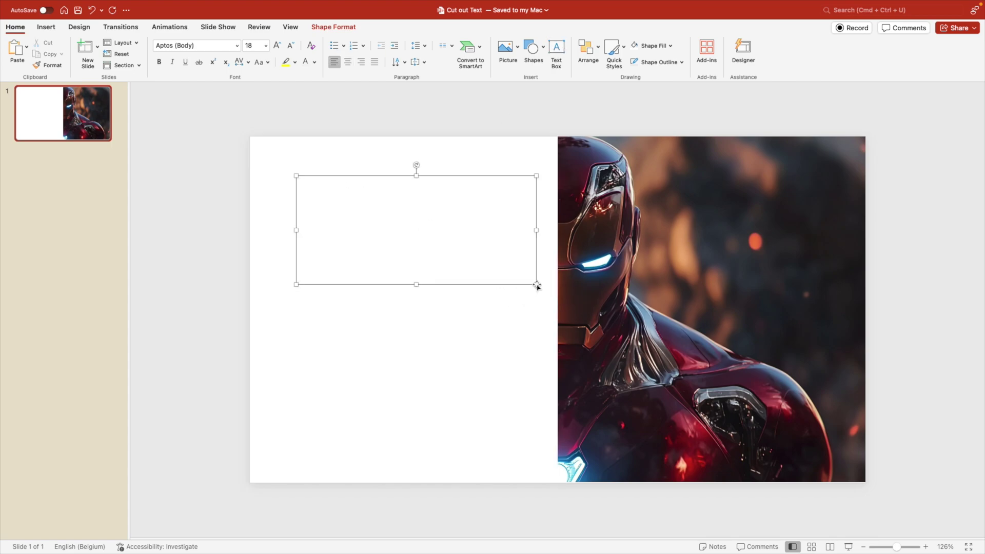
pyautogui.write('IRON')
pyautogui.press('super+a')
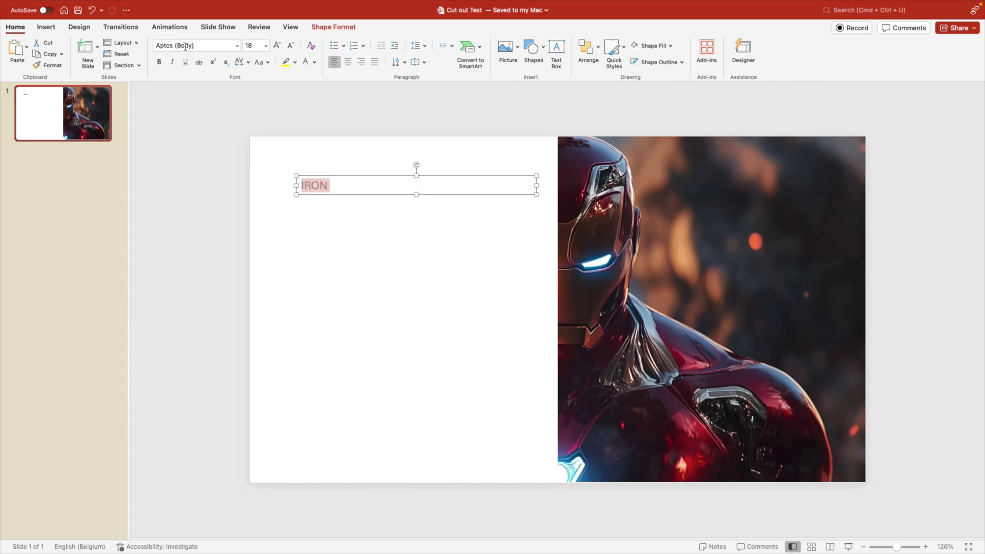
pyautogui.click(185, 46)
pyautogui.write('Impact')
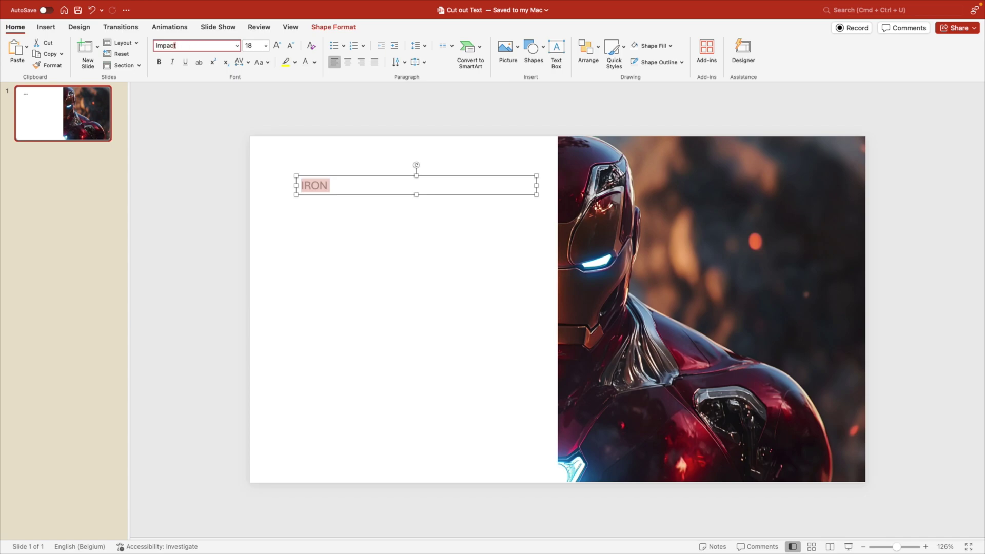
pyautogui.press('Return')
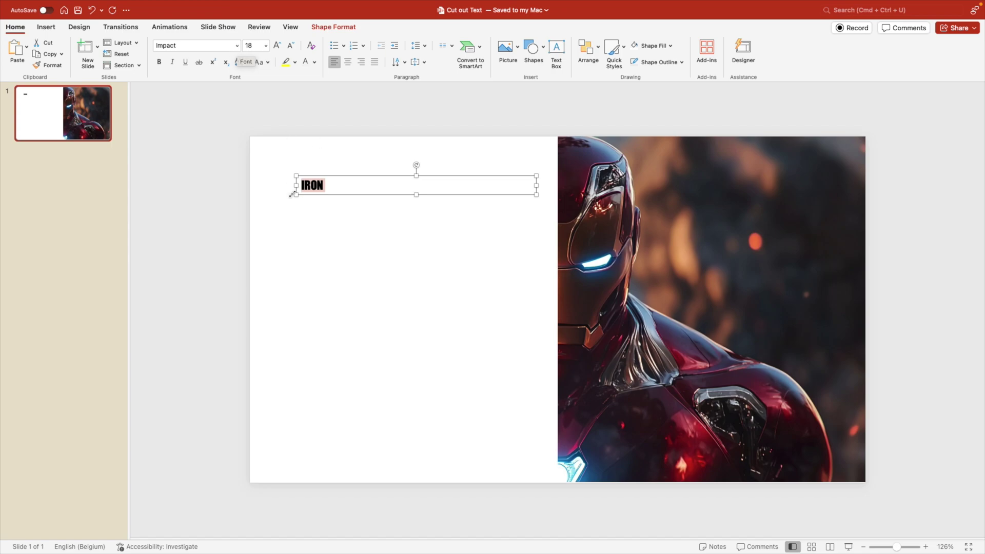
# Step: Enlarge the IRON text to 170 pt
pyautogui.click(266, 46)
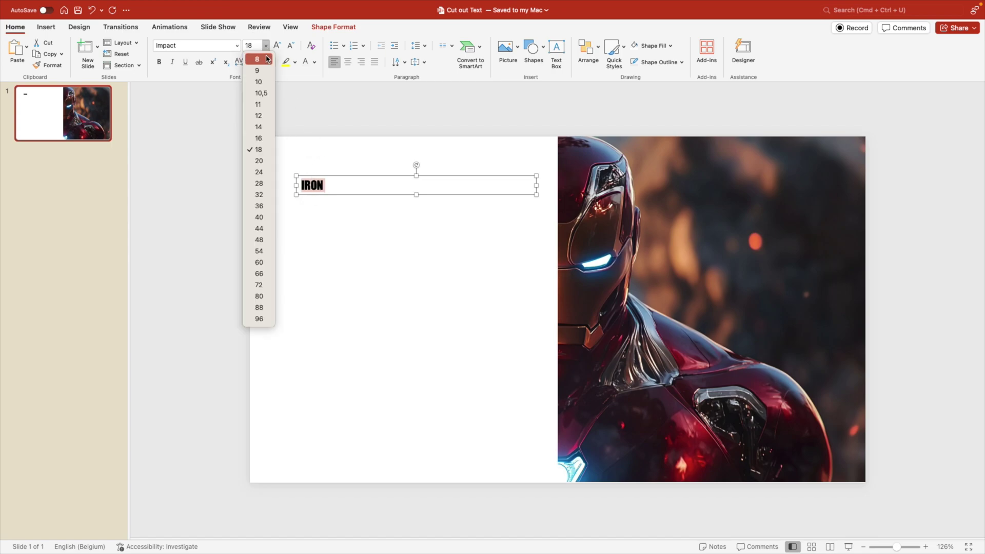
pyautogui.click(259, 319)
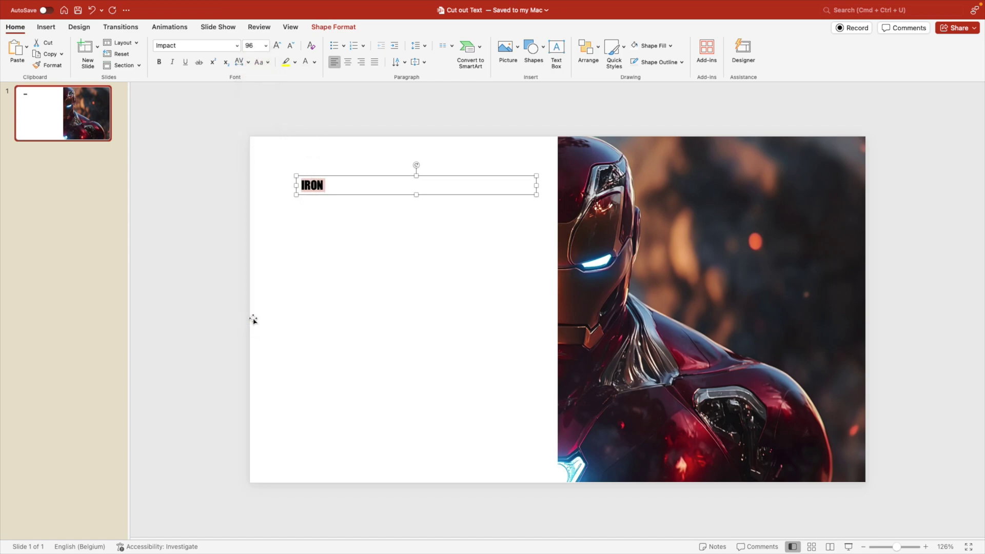
pyautogui.click(279, 49)
pyautogui.click(279, 50)
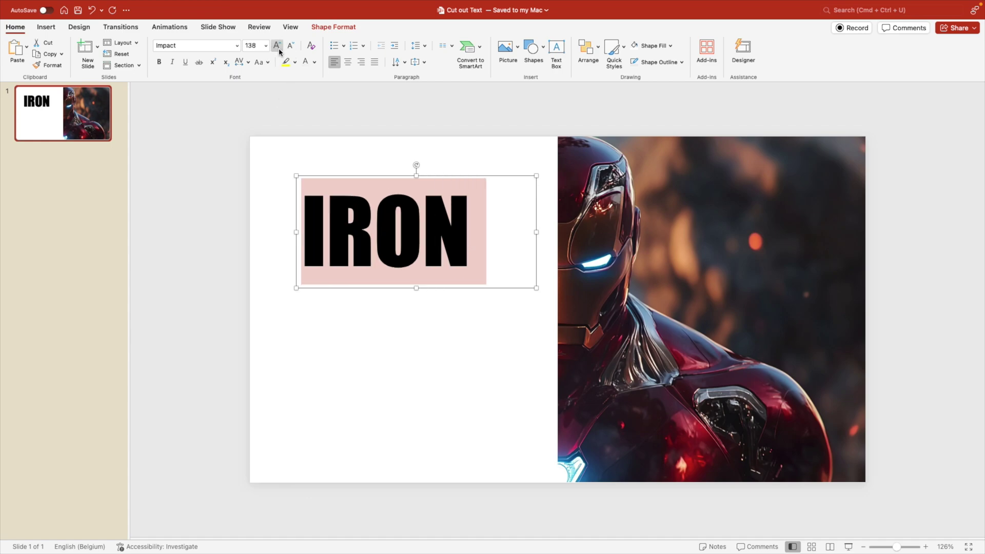
pyautogui.click(279, 48)
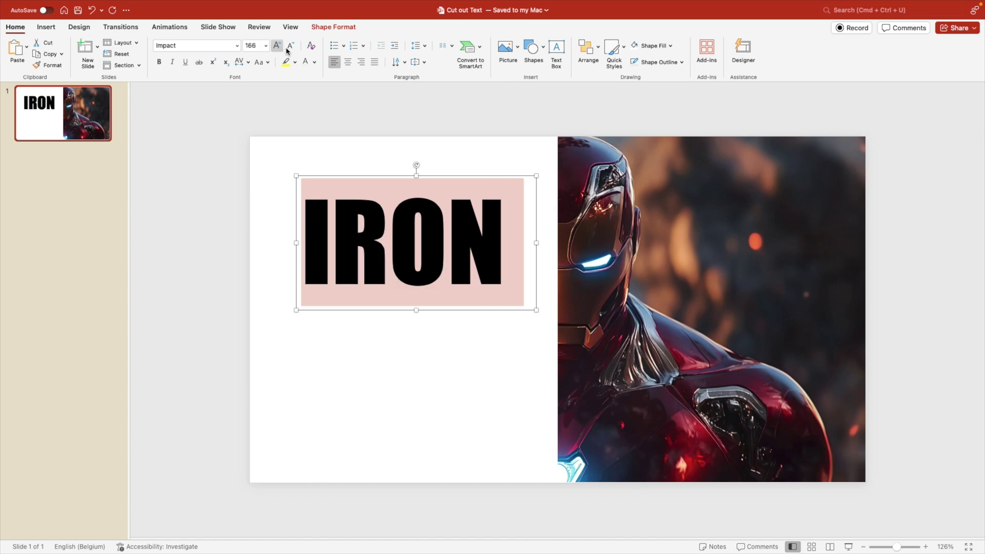
pyautogui.write('170')
pyautogui.press('Return')
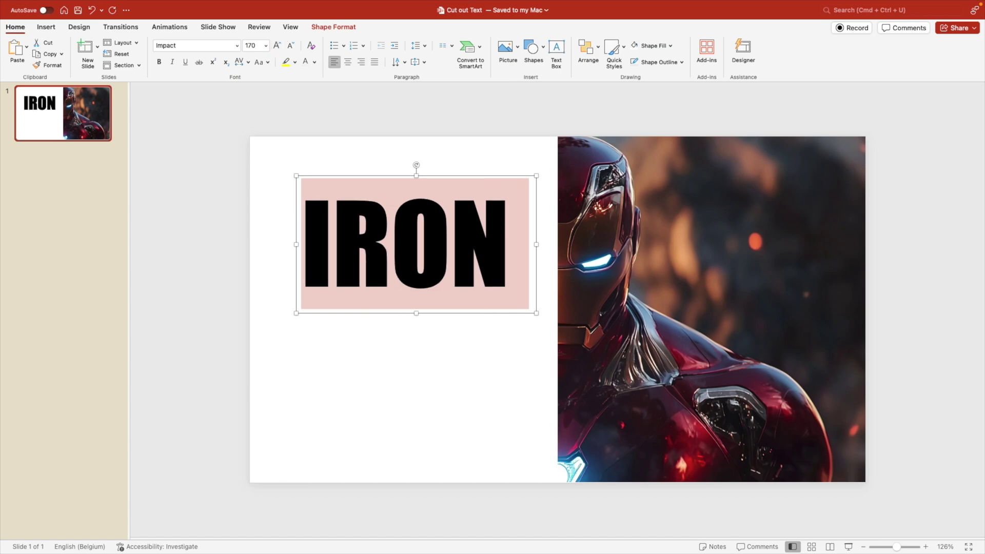
# Step: Right-align IRON, reposition and widen its box, and set it to 185 pt
pyautogui.click(361, 64)
pyautogui.moveTo(474, 175); pyautogui.dragTo(485, 161)
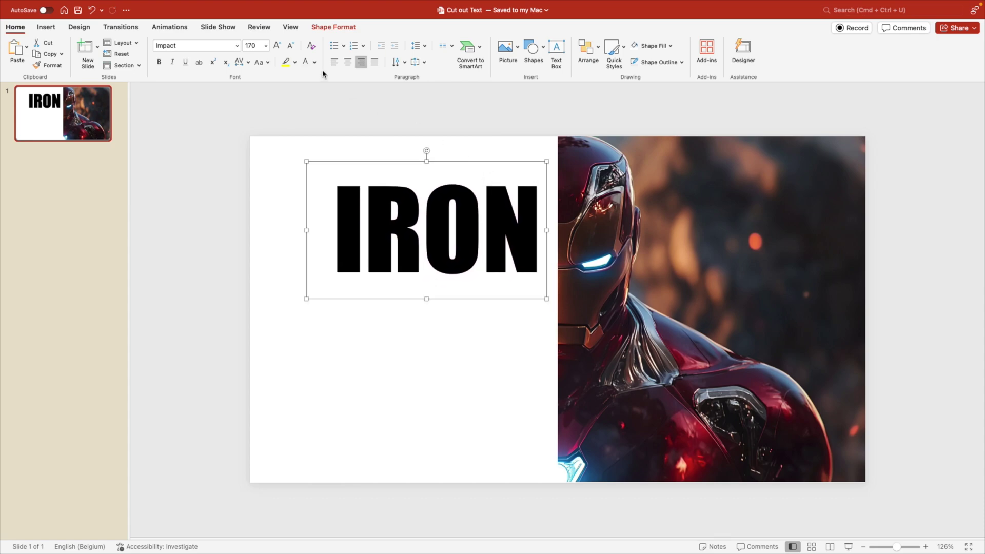
pyautogui.click(277, 45)
pyautogui.moveTo(306, 321); pyautogui.dragTo(265, 321)
pyautogui.click(256, 45)
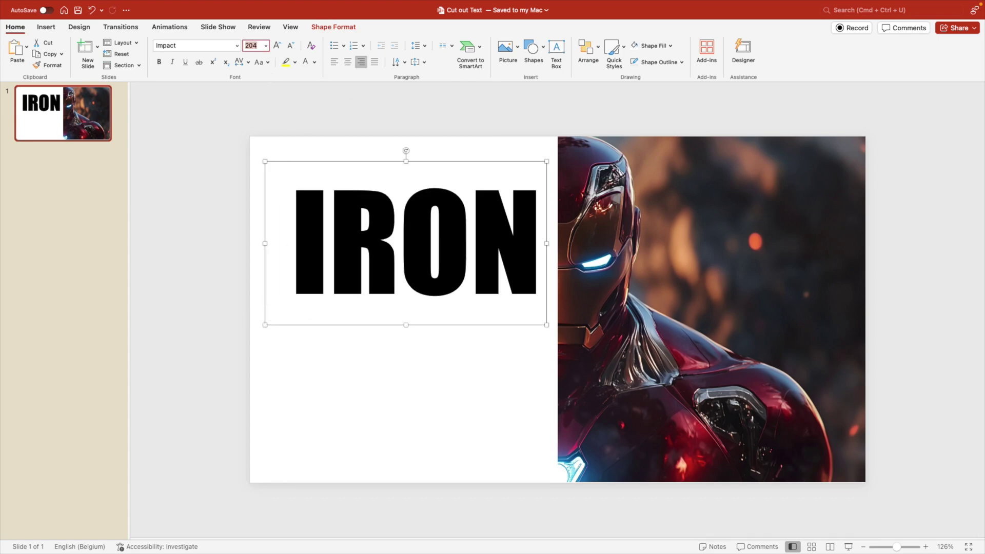
pyautogui.press('Return')
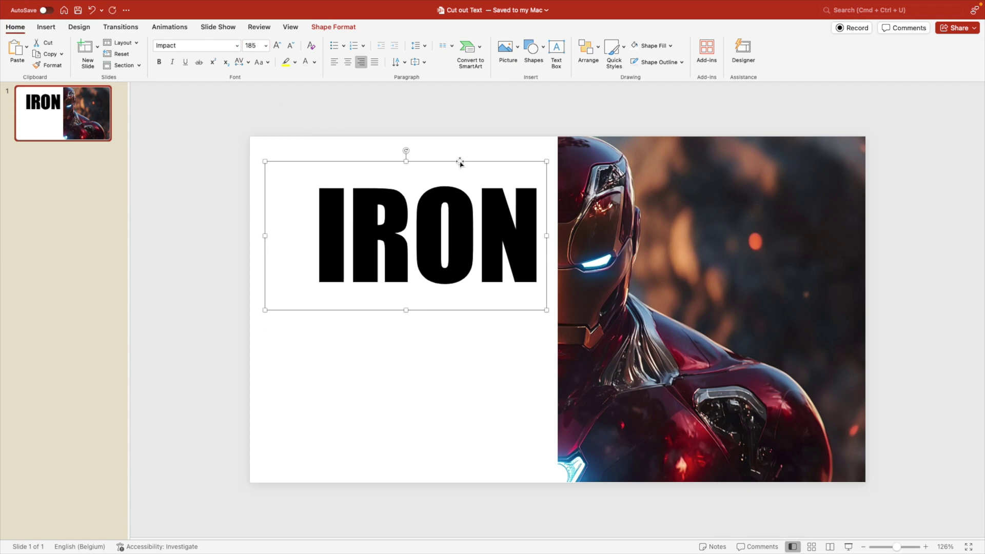
# Step: Copy the IRON box below, change the copy to MAN, and nudge both lines up
pyautogui.moveTo(475, 162); pyautogui.dragTo(475, 274)
pyautogui.doubleClick(488, 361)
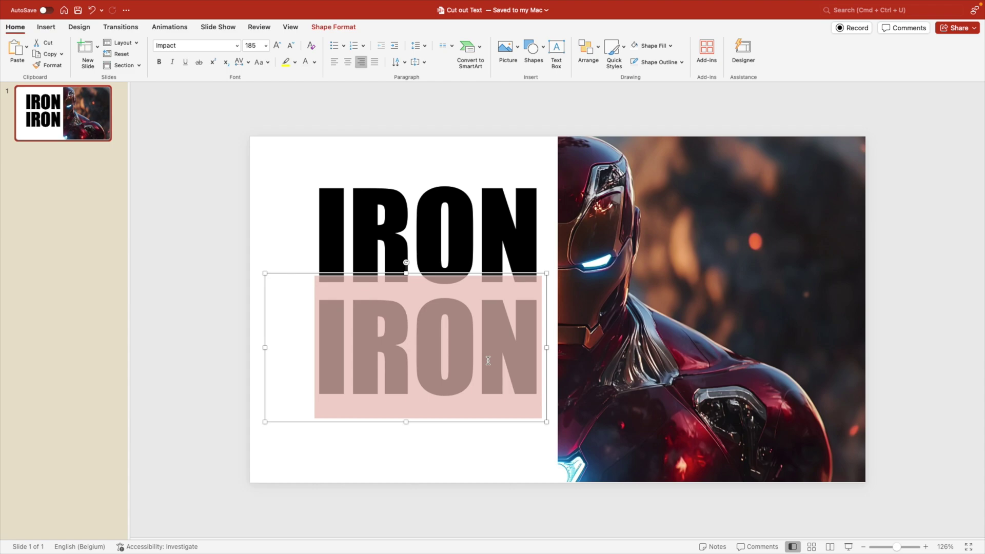
pyautogui.write('MAN')
pyautogui.keyDown('shift'); pyautogui.click(543, 213); pyautogui.keyUp('shift')
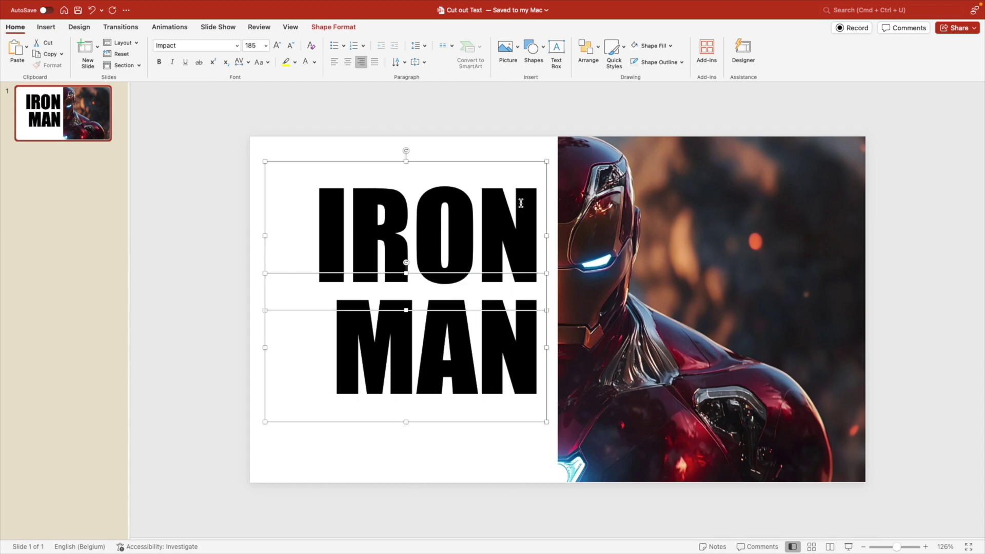
pyautogui.moveTo(515, 163); pyautogui.dragTo(511, 145)
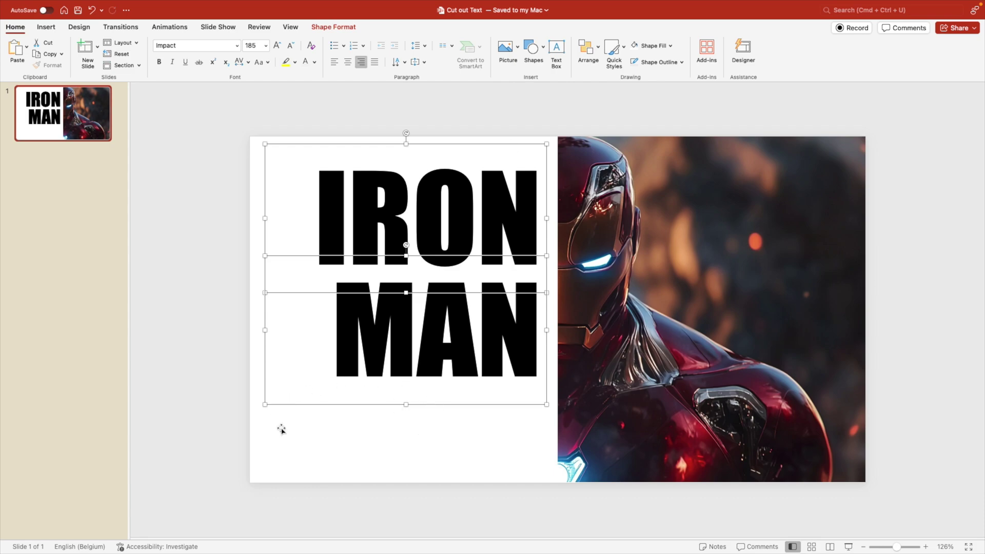
pyautogui.click(203, 416)
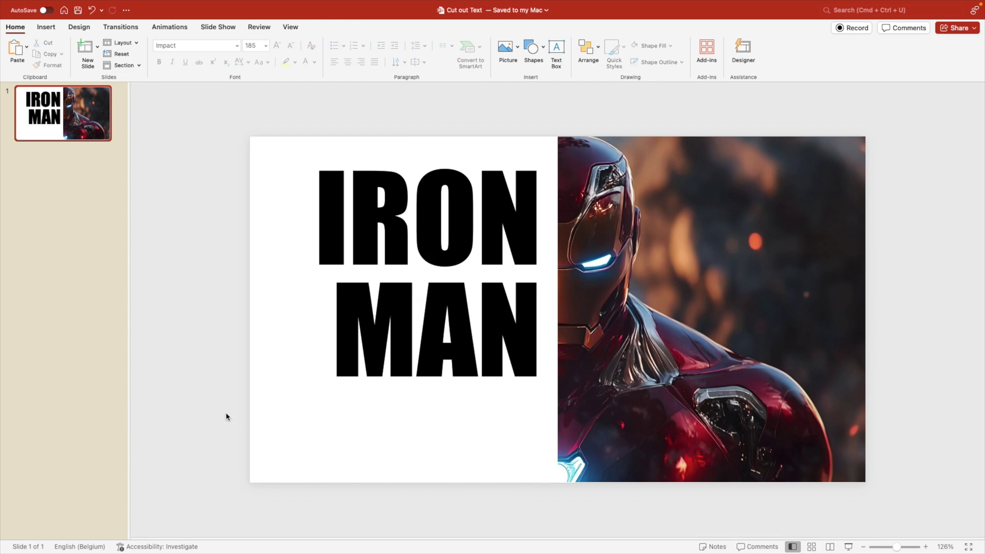
# Step: Paste the Iron Man suits paragraph into a right-aligned text box below the title
pyautogui.click(556, 47)
pyautogui.moveTo(291, 398); pyautogui.dragTo(539, 464)
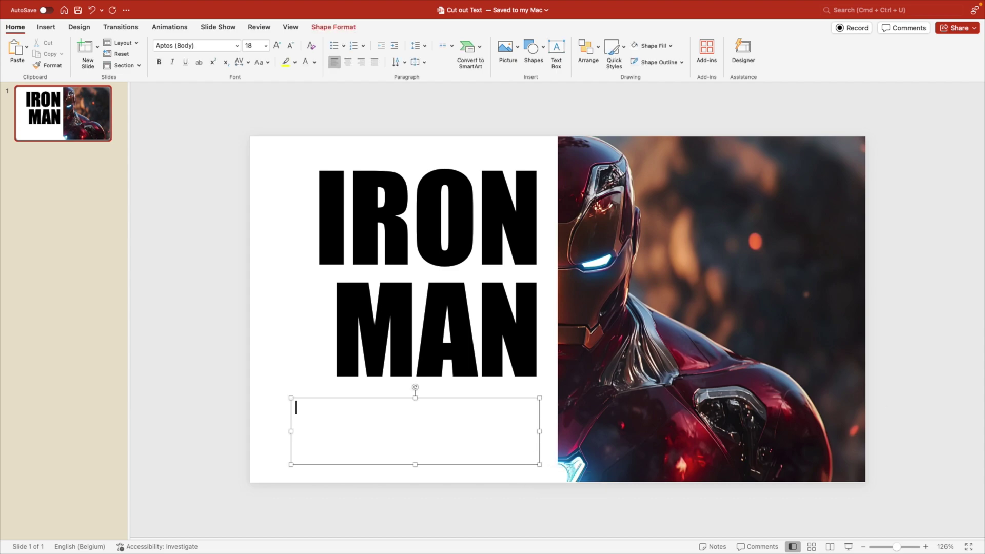
pyautogui.write('Tony Stark has created dozens of Iron Man suits. He even built an "Iron Legion," a team of autonomous Iron Man suits, to handle various threats.')
pyautogui.press('super+a')
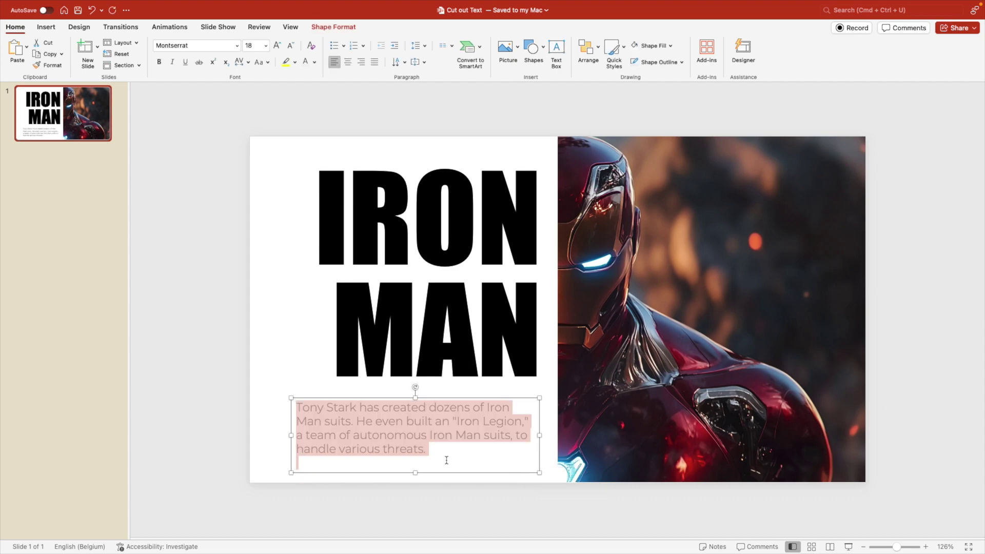
pyautogui.click(361, 63)
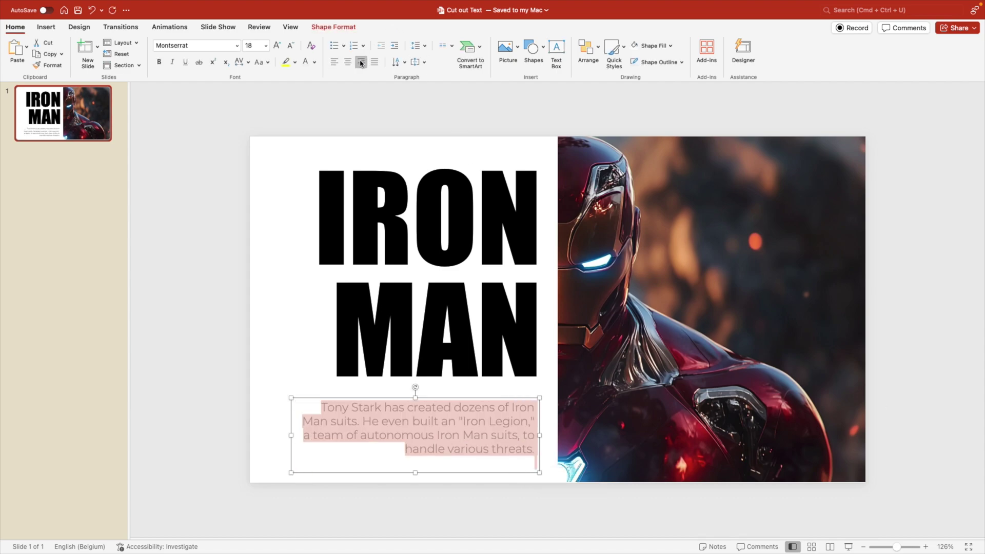
# Step: Shrink the paragraph to 14 pt, keeping it in Montserrat Light
pyautogui.click(290, 46)
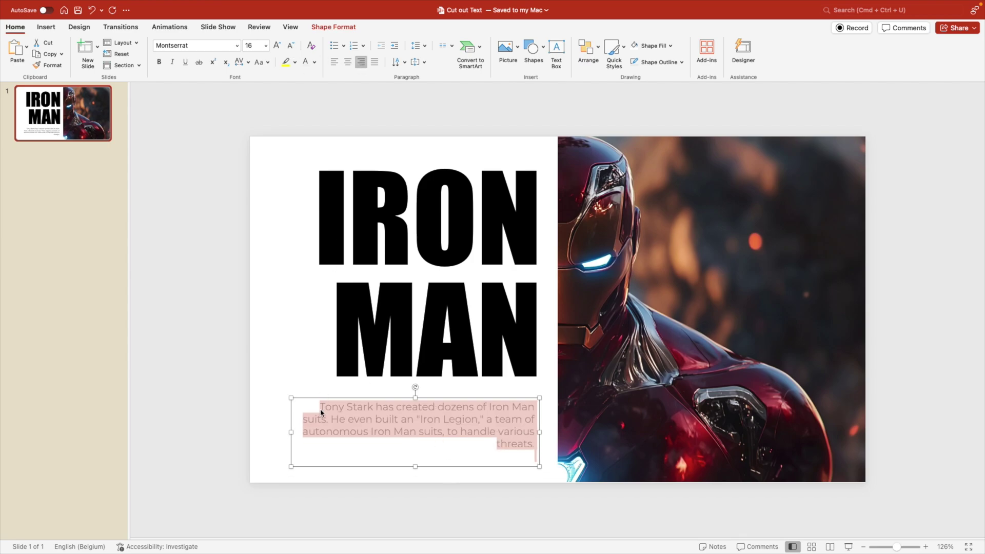
pyautogui.click(291, 45)
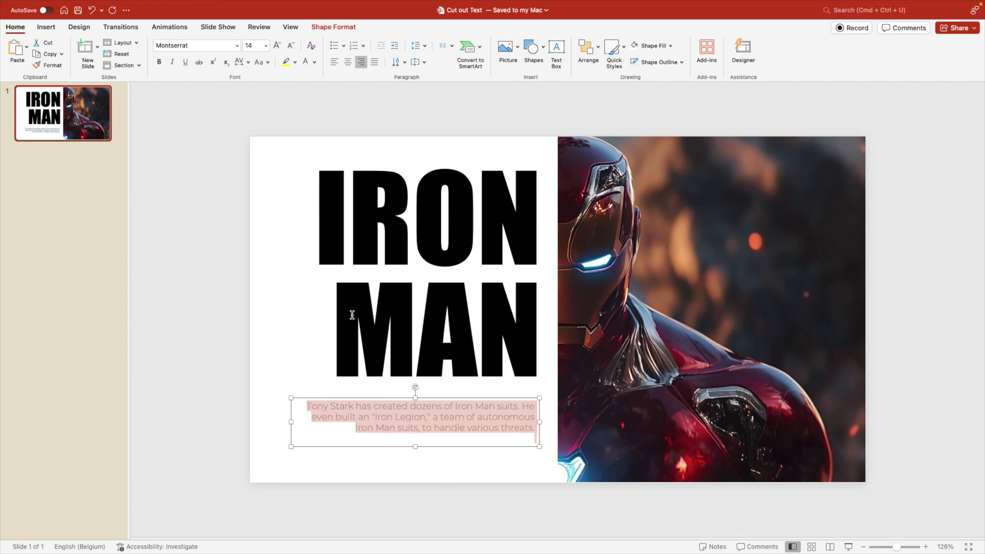
pyautogui.click(237, 45)
pyautogui.moveTo(228, 150)
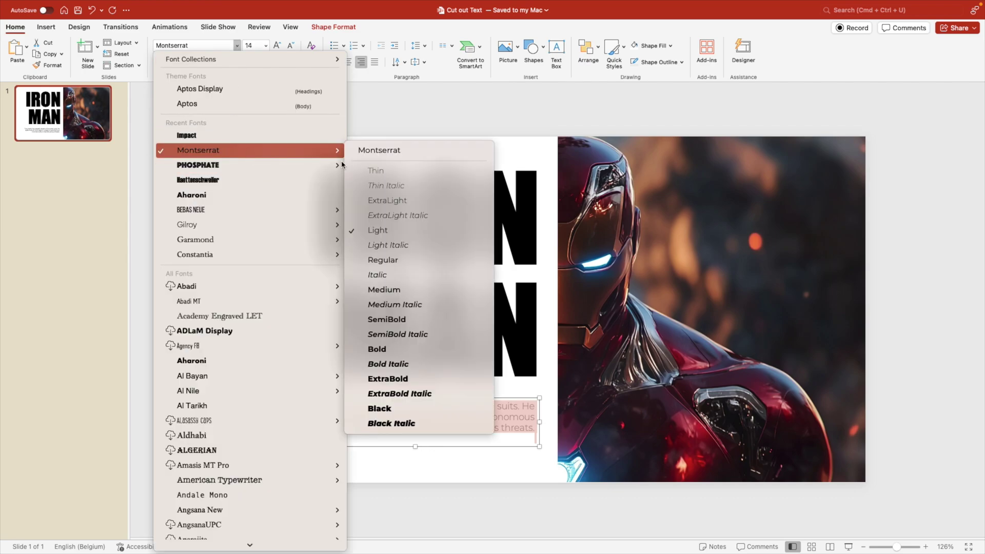
pyautogui.click(382, 232)
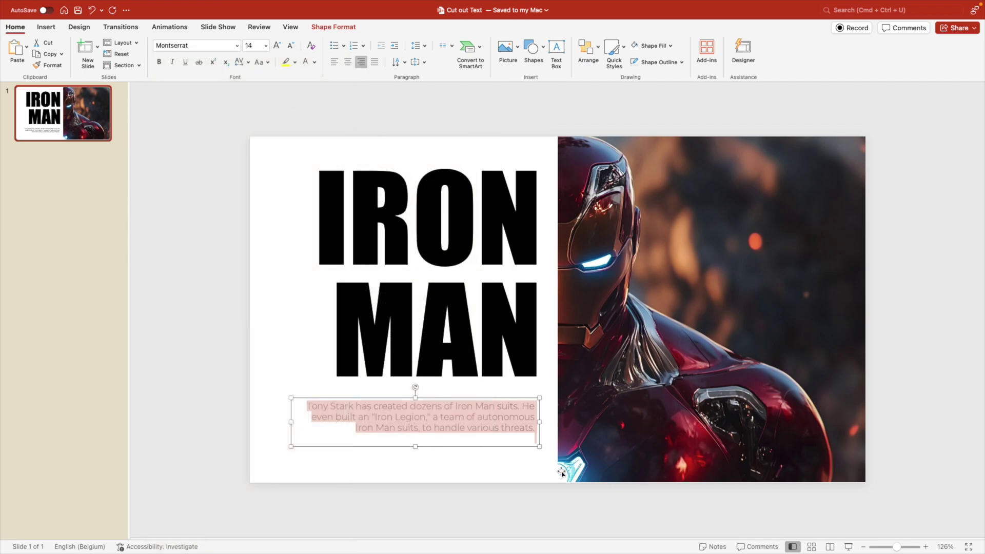
pyautogui.click(525, 513)
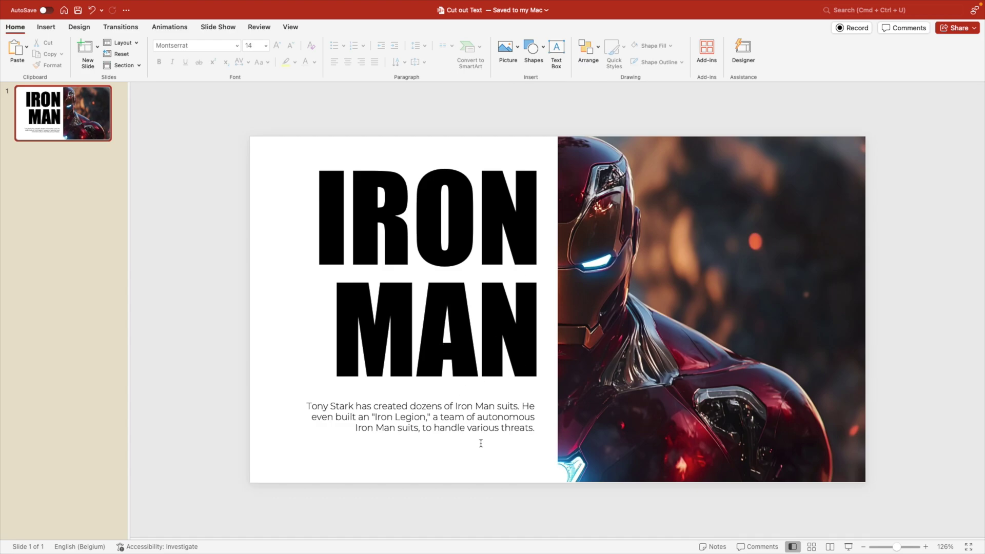
pyautogui.click(504, 340)
# Step: Duplicate the Iron Man slide and switch to the copy
pyautogui.rightClick(92, 123)
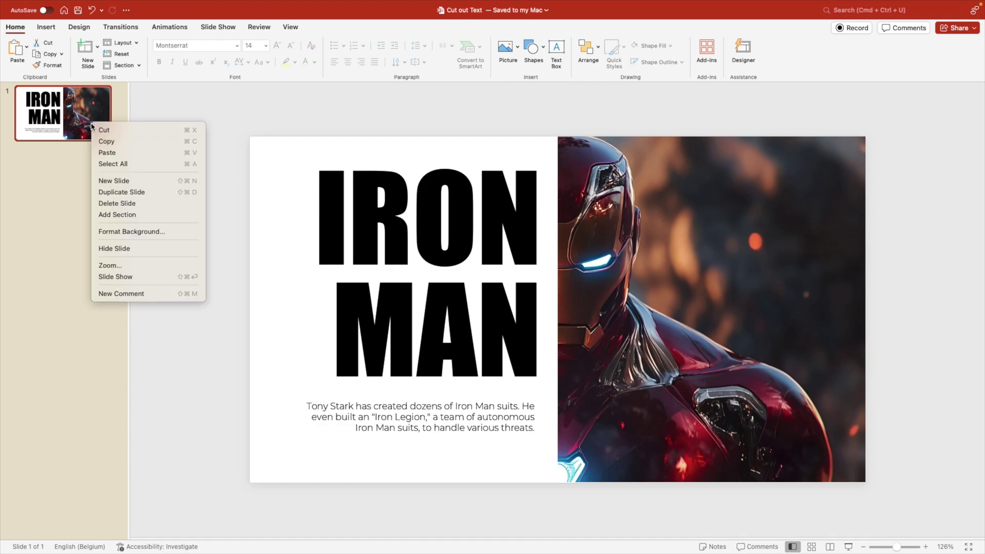
pyautogui.click(121, 193)
pyautogui.click(77, 129)
pyautogui.click(398, 220)
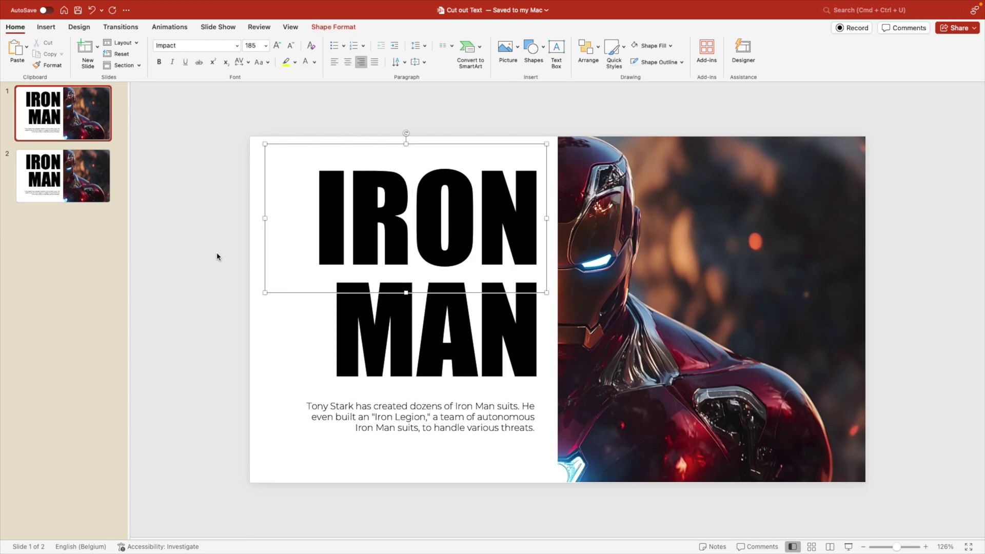
pyautogui.click(70, 175)
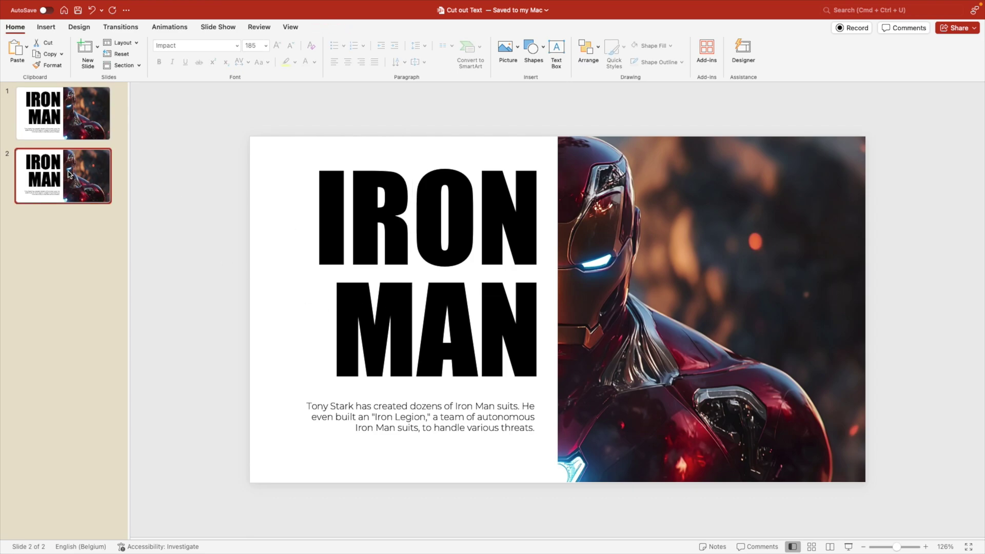
# Step: Combine the white panel with the IRON and MAN text, then shift the cut-out left
pyautogui.click(551, 146)
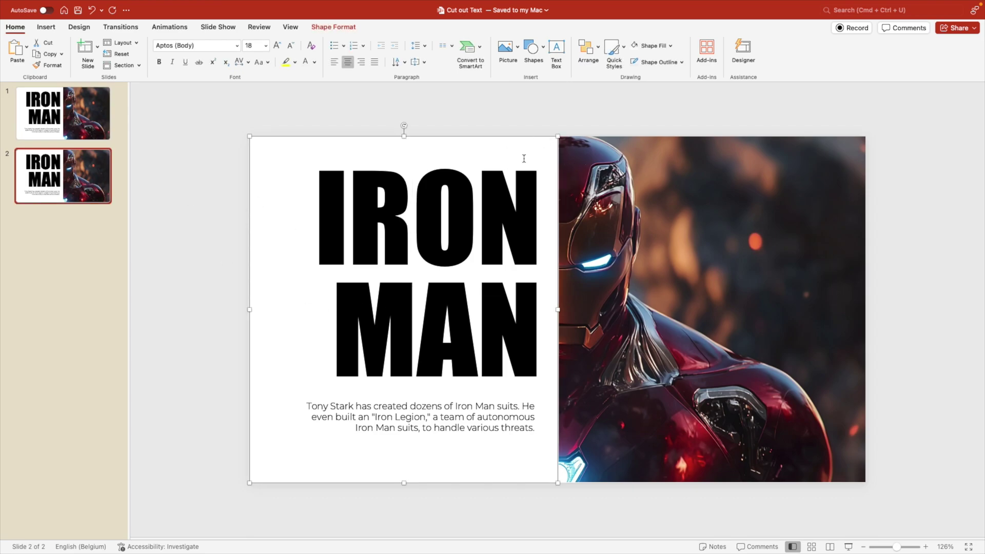
pyautogui.keyDown('shift'); pyautogui.click(445, 207); pyautogui.keyUp('shift')
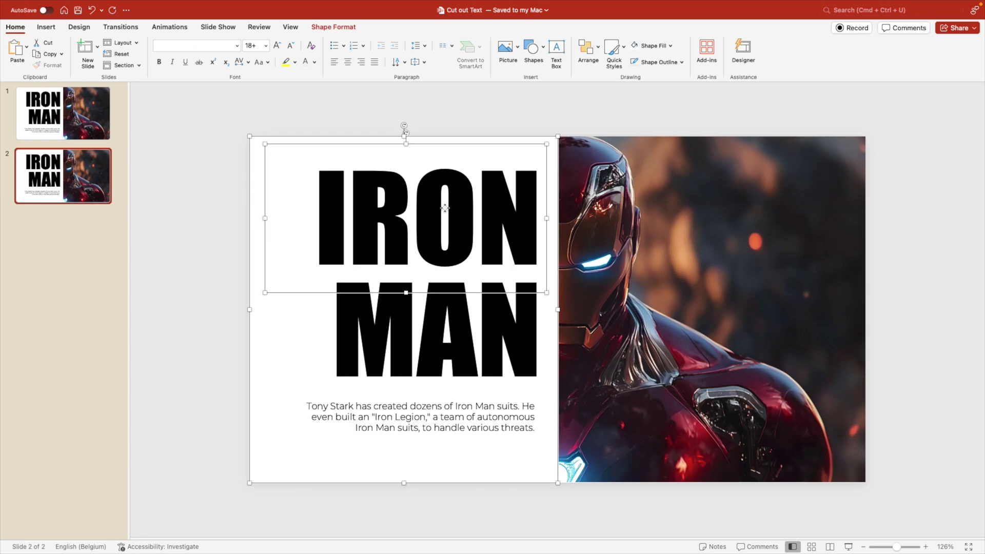
pyautogui.keyDown('shift'); pyautogui.click(455, 313); pyautogui.keyUp('shift')
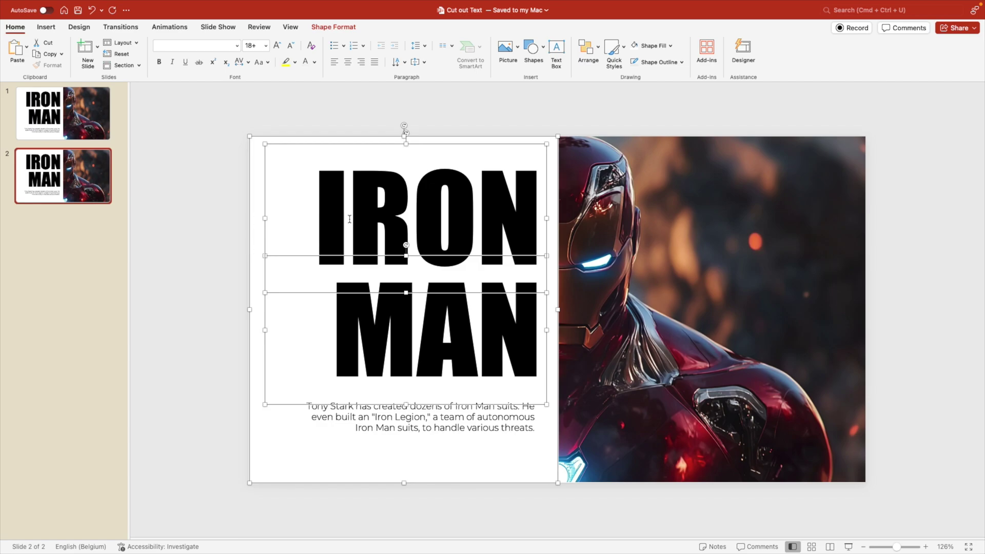
pyautogui.click(334, 26)
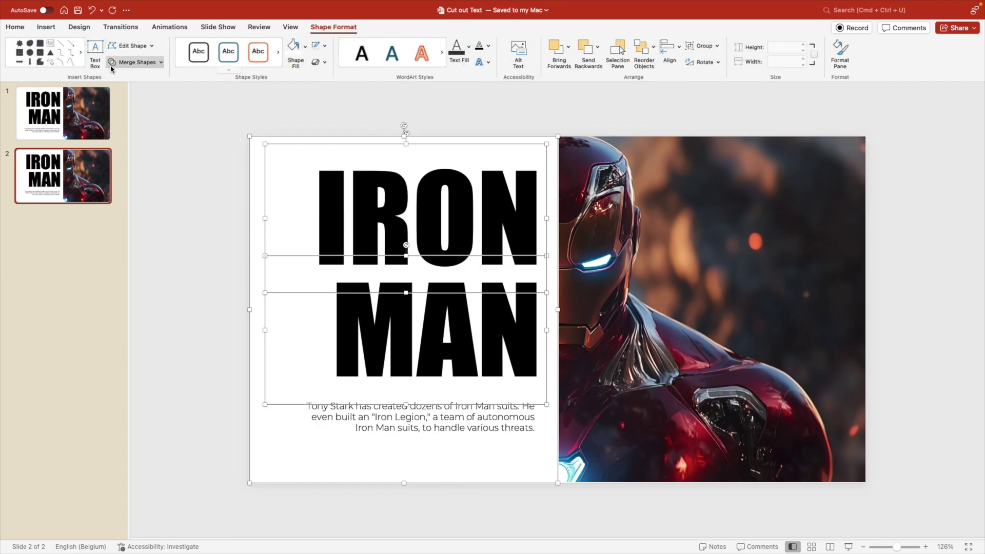
pyautogui.click(143, 62)
pyautogui.click(142, 89)
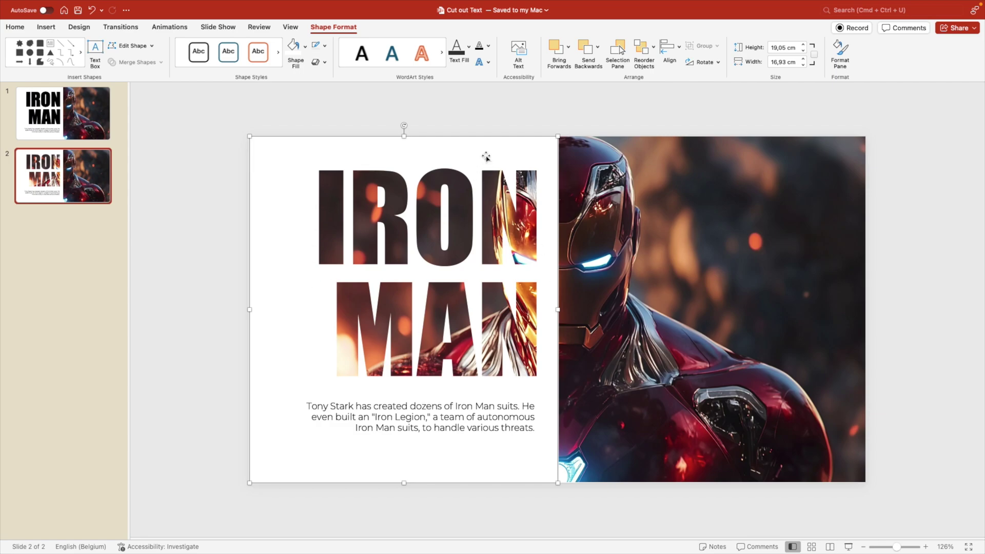
pyautogui.moveTo(480, 155); pyautogui.dragTo(349, 145)
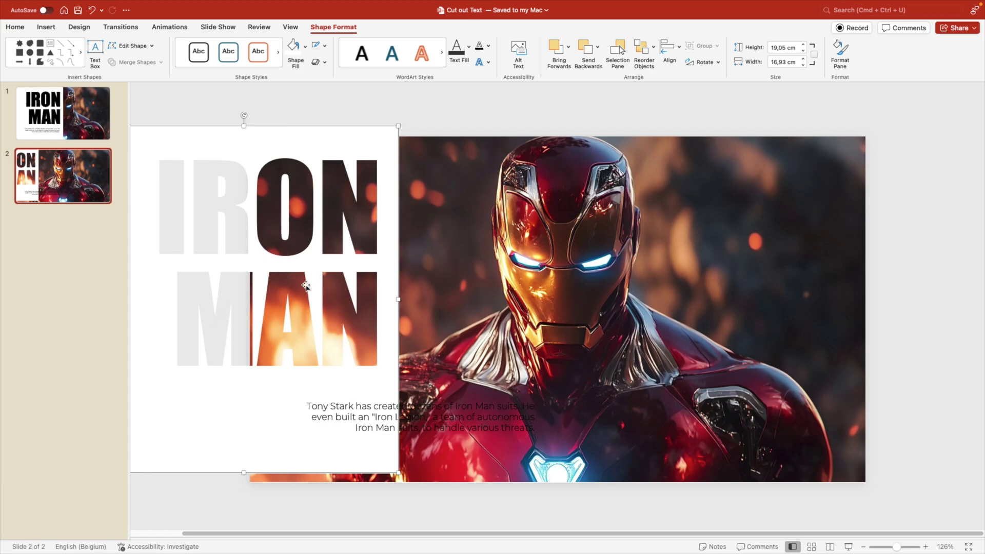
# Step: Return the cut-out panel to its original spot and fill it with light grey
pyautogui.press('super+z')
pyautogui.rightClick(448, 156)
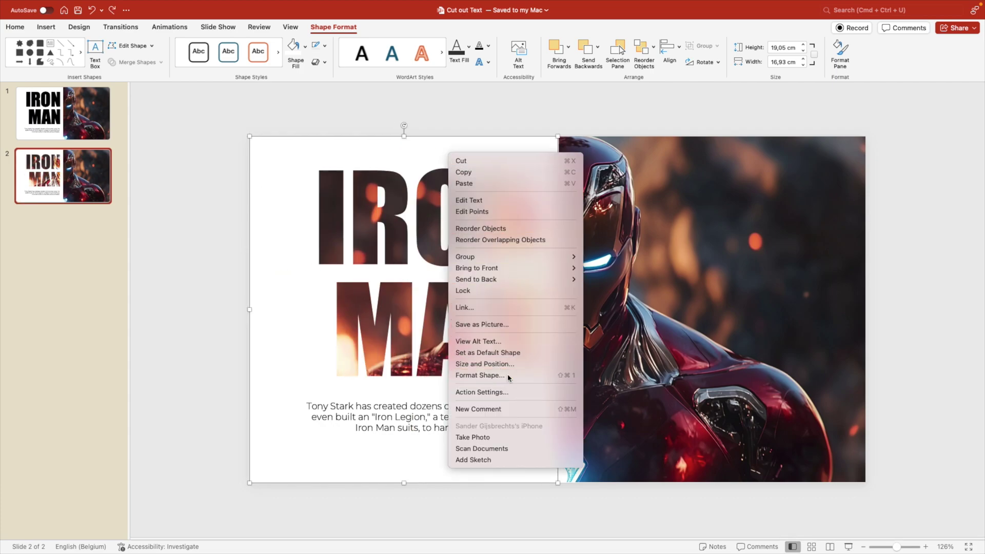
pyautogui.click(480, 375)
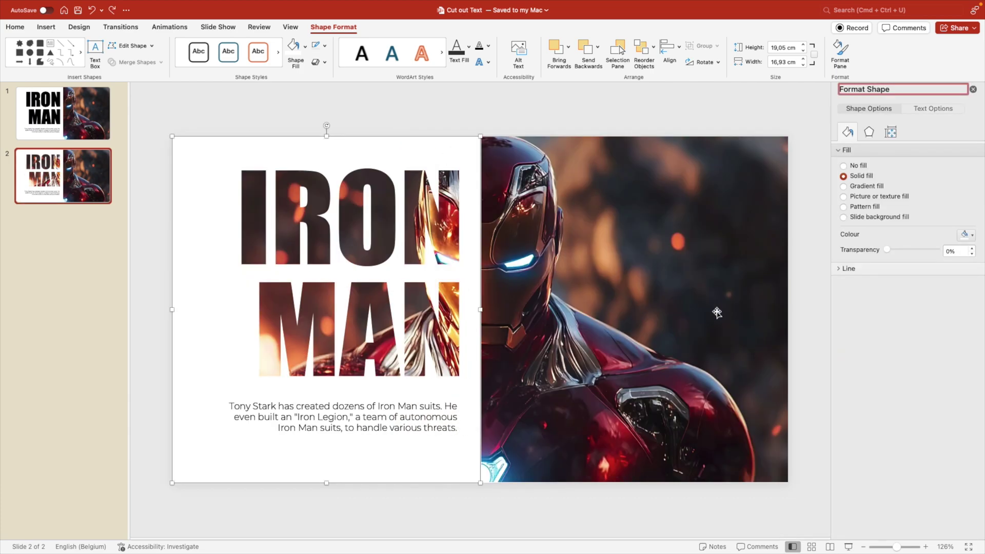
pyautogui.click(966, 235)
pyautogui.click(893, 277)
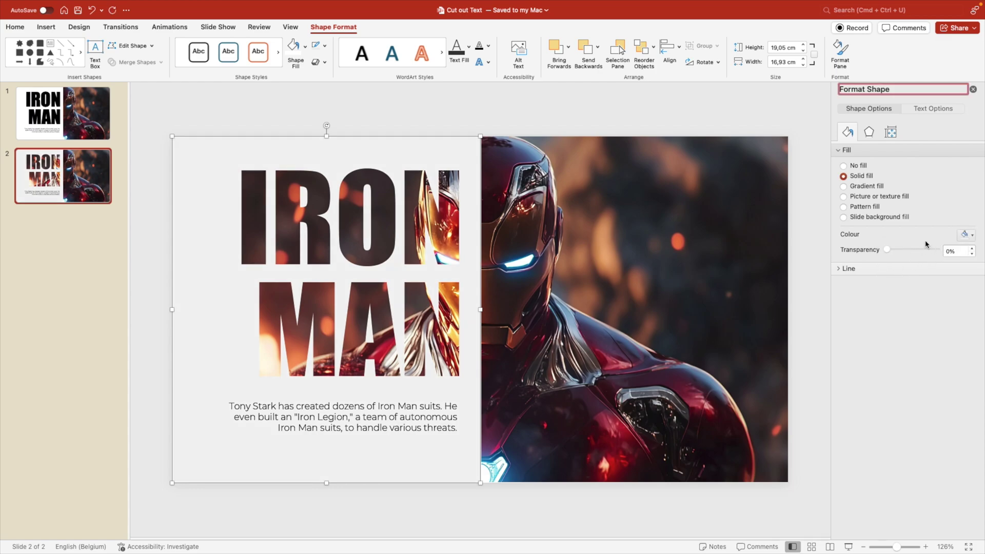
# Step: Add a bottom-left offset shadow to the panel: 42% transparency, 5 pt distance, more blur
pyautogui.click(869, 133)
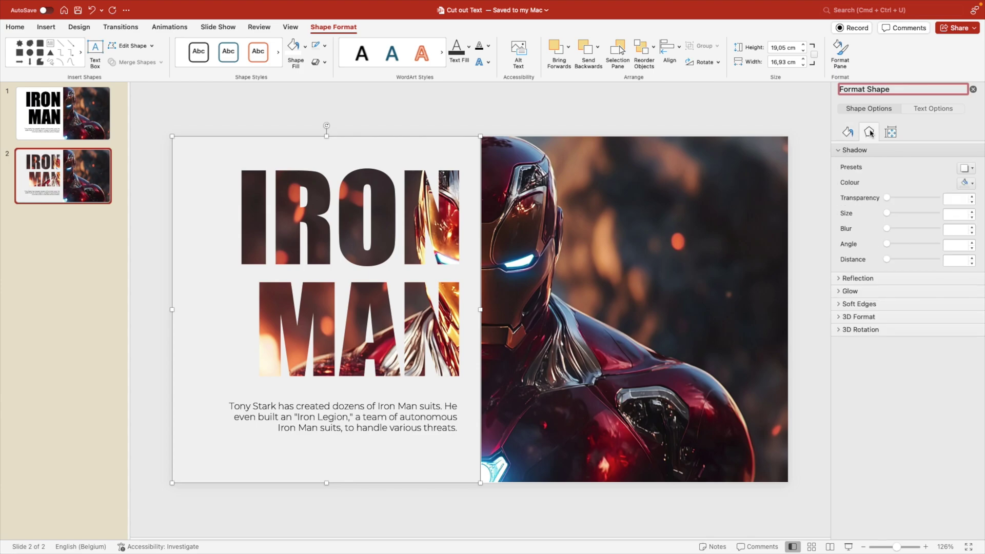
pyautogui.click(966, 168)
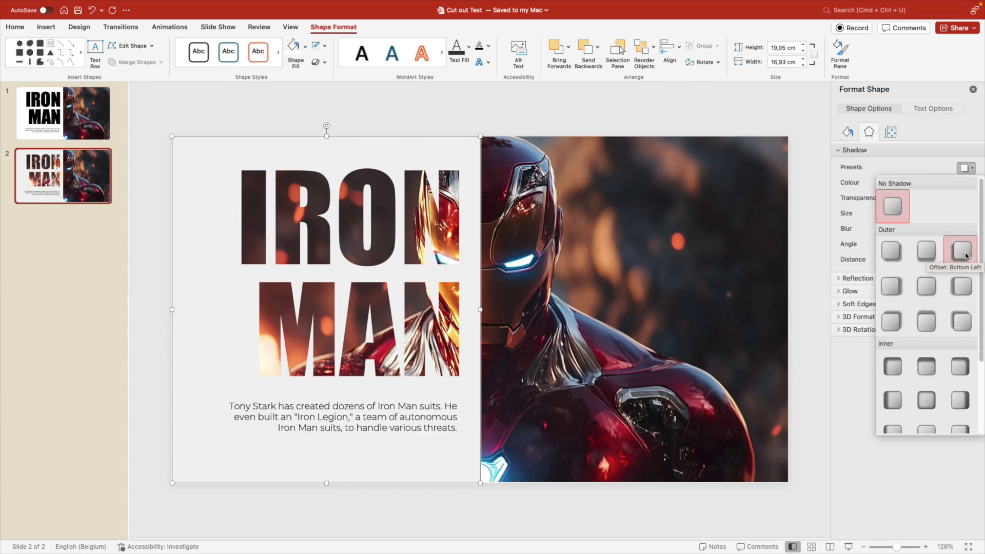
pyautogui.click(962, 251)
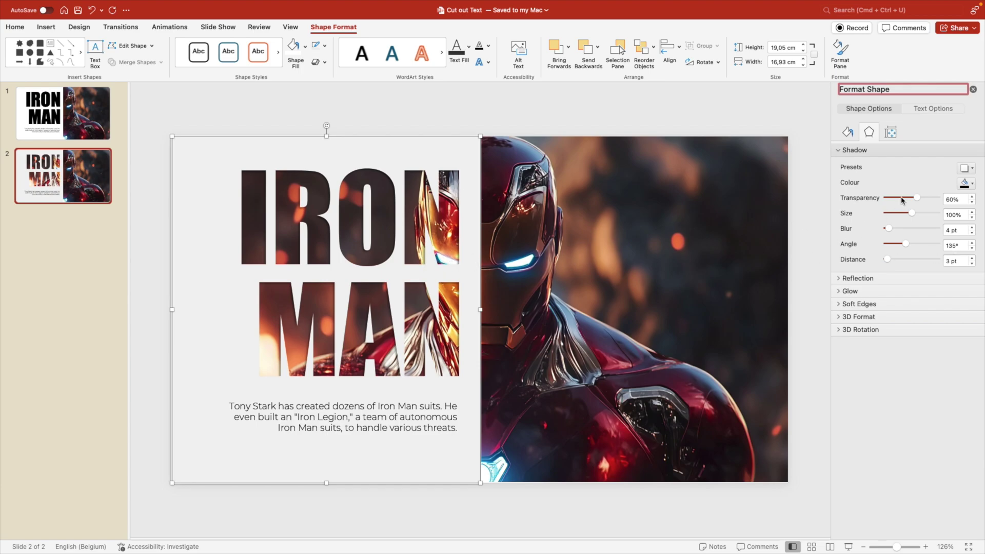
pyautogui.moveTo(917, 199); pyautogui.dragTo(907, 199)
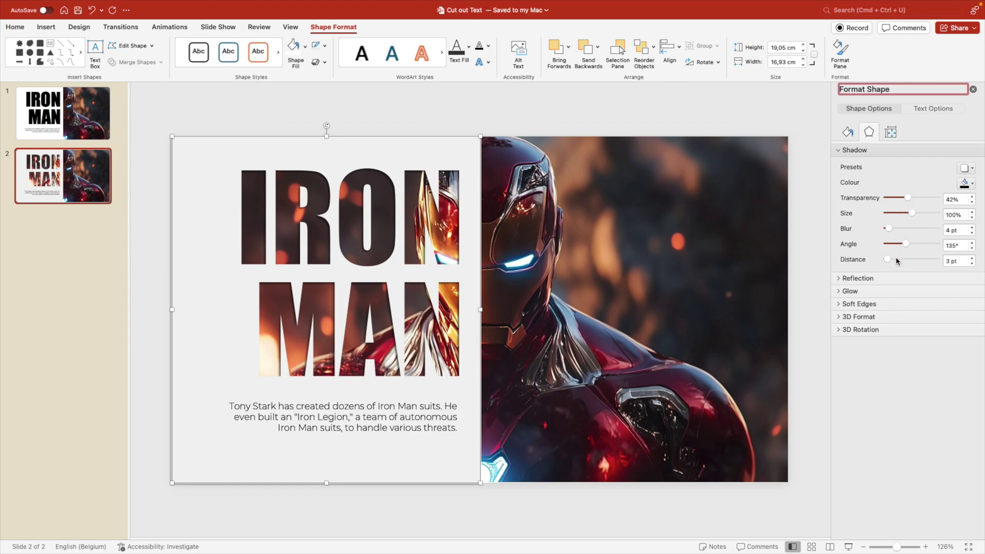
pyautogui.click(972, 258)
pyautogui.click(973, 259)
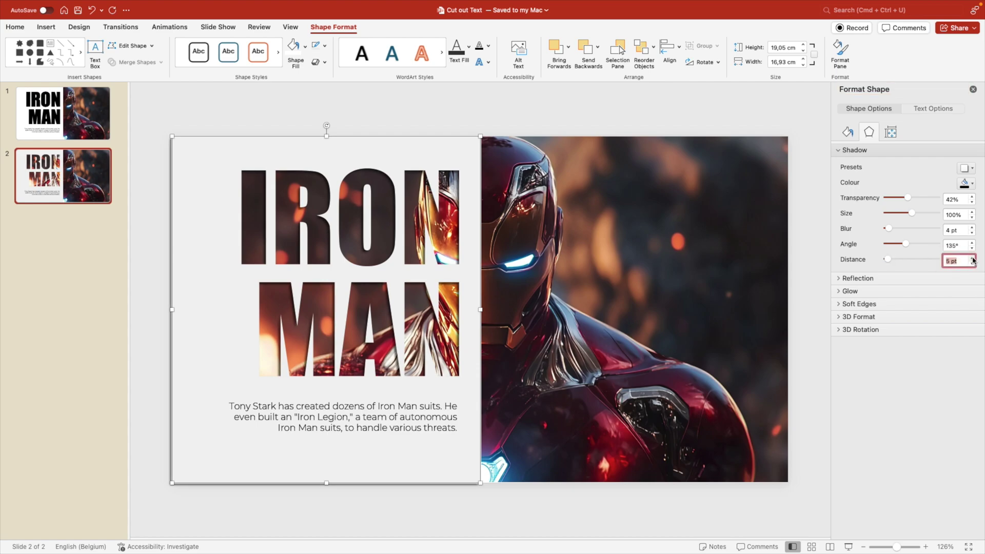
pyautogui.moveTo(889, 231); pyautogui.dragTo(892, 231)
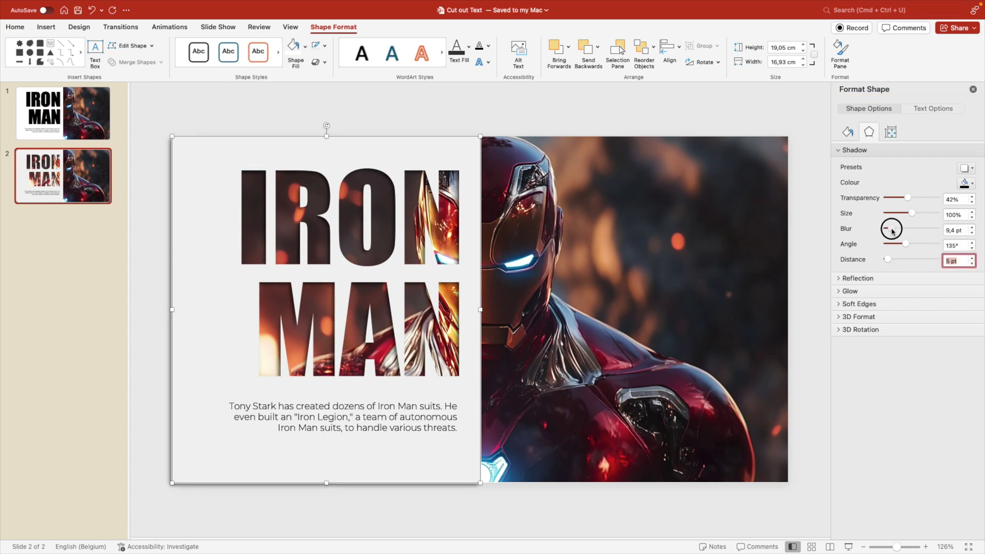
pyautogui.click(719, 124)
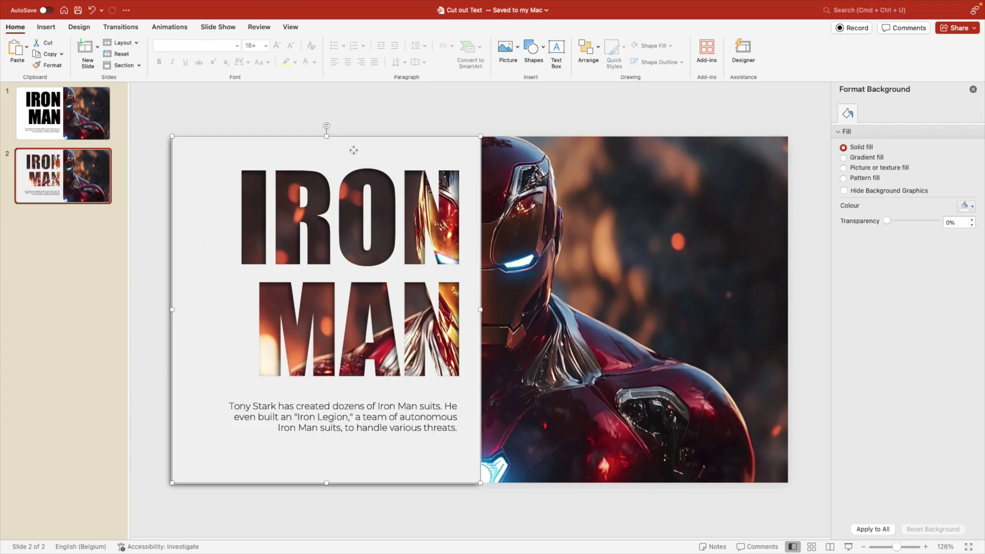
# Step: Give the cut-out panel and caption a Fly In From Left entrance, then show the Animation Pane
pyautogui.moveTo(355, 159)
pyautogui.mouseDown()
pyautogui.moveTo(384, 158)
pyautogui.moveTo(355, 158)
pyautogui.mouseUp()
pyautogui.keyDown('shift'); pyautogui.click(373, 416); pyautogui.keyUp('shift')
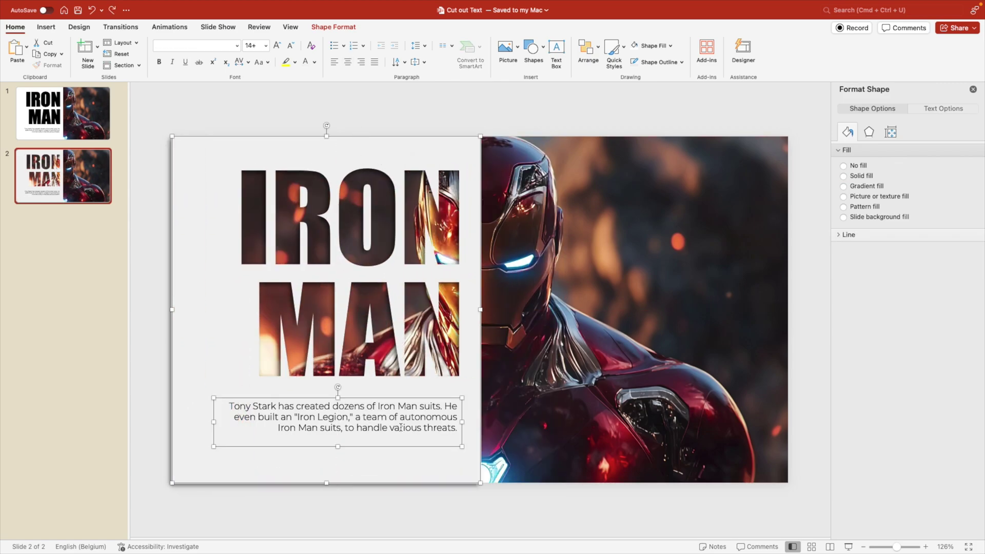
pyautogui.click(183, 29)
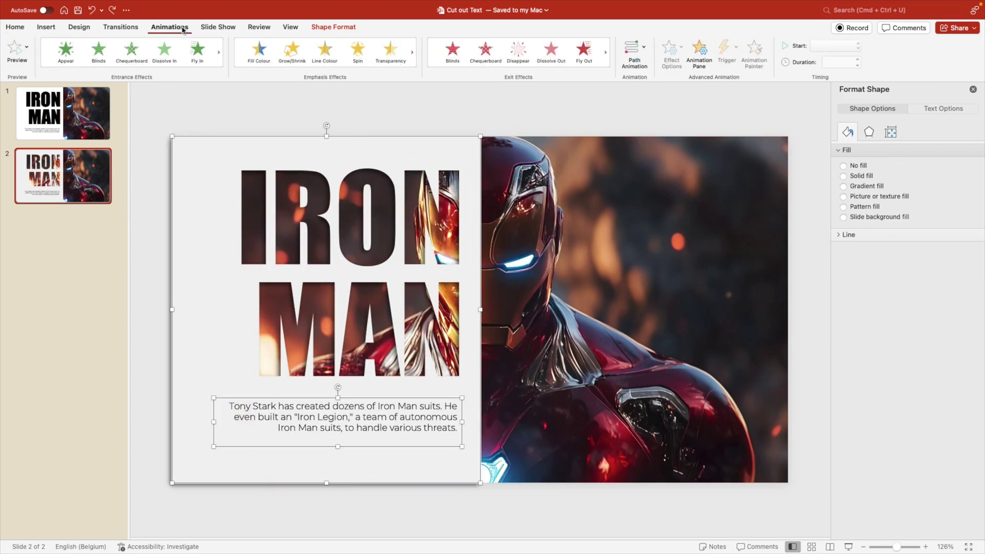
pyautogui.click(200, 61)
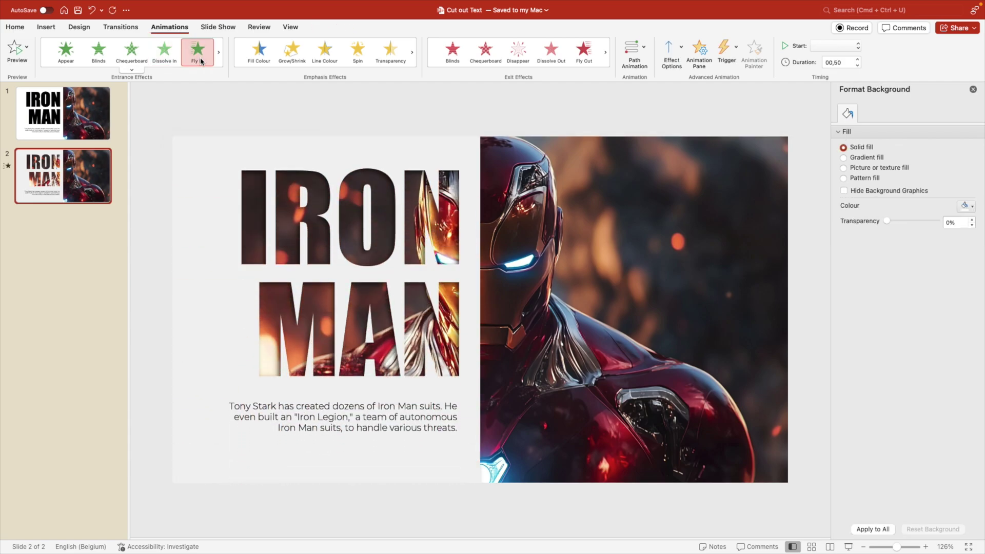
pyautogui.click(670, 50)
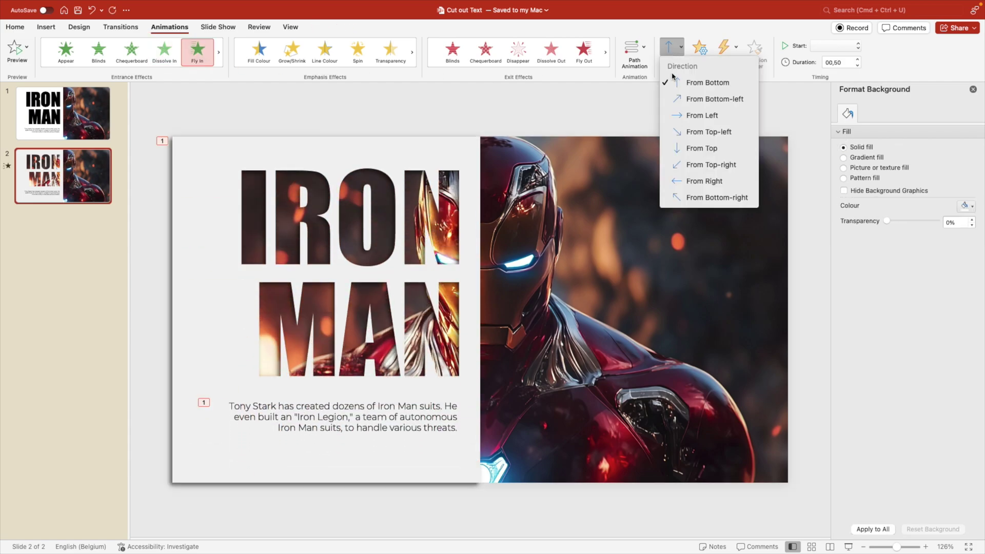
pyautogui.click(689, 118)
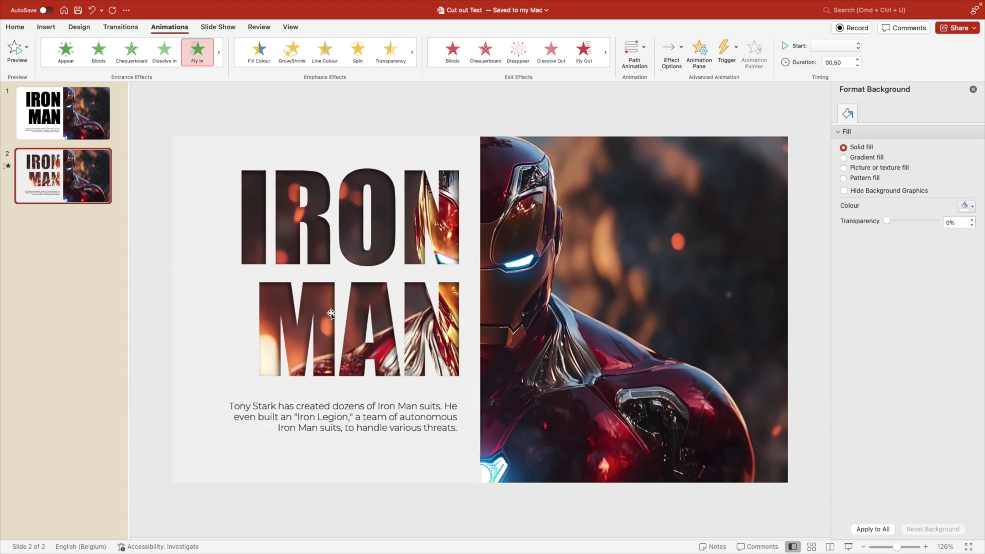
pyautogui.click(698, 51)
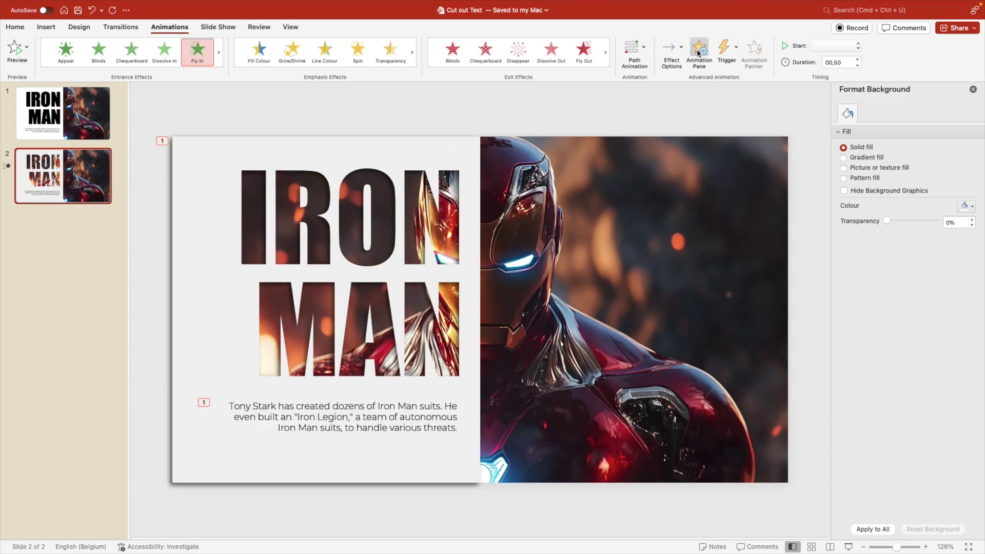
# Step: Check the effect options and duration of the Freeform 1 animation
pyautogui.click(883, 138)
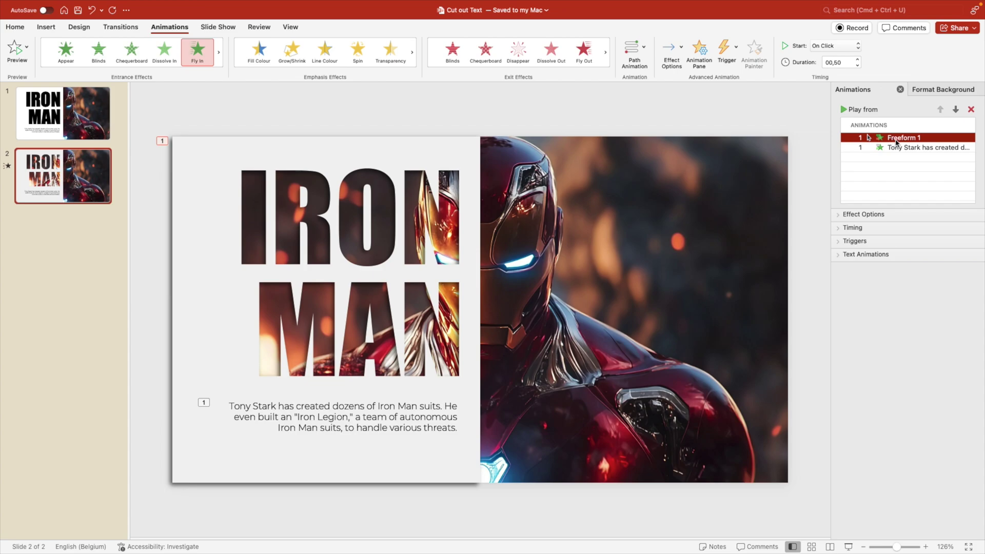
pyautogui.click(864, 214)
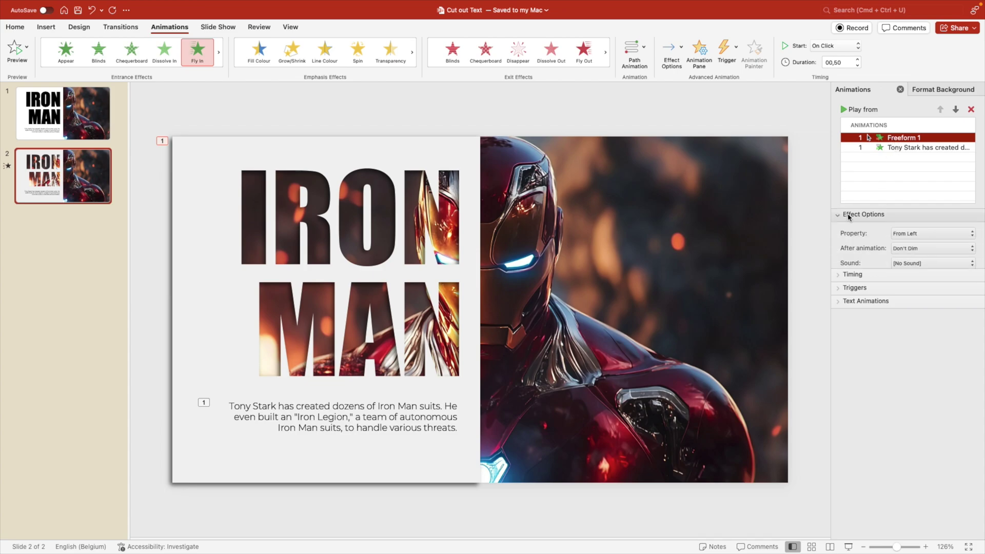
pyautogui.click(858, 325)
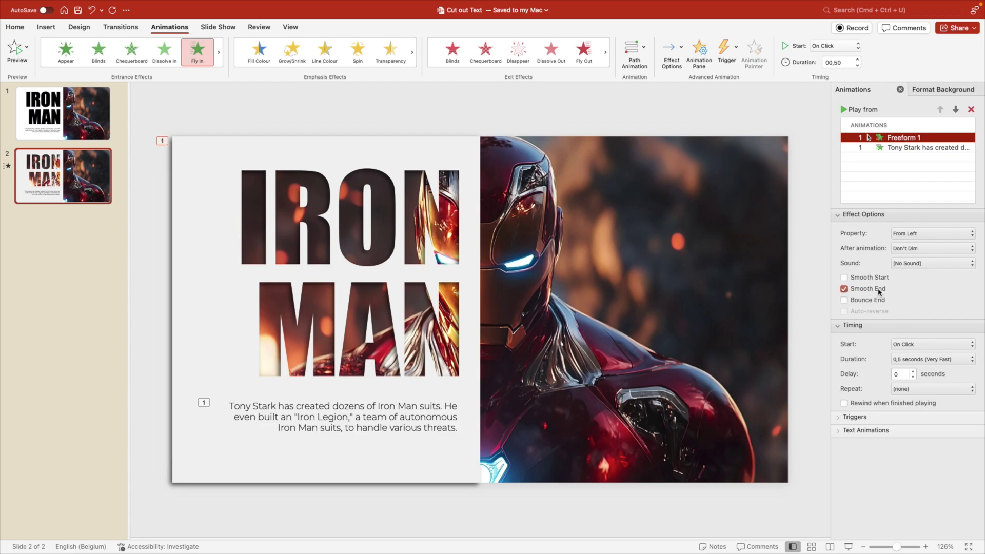
pyautogui.click(926, 360)
pyautogui.click(927, 359)
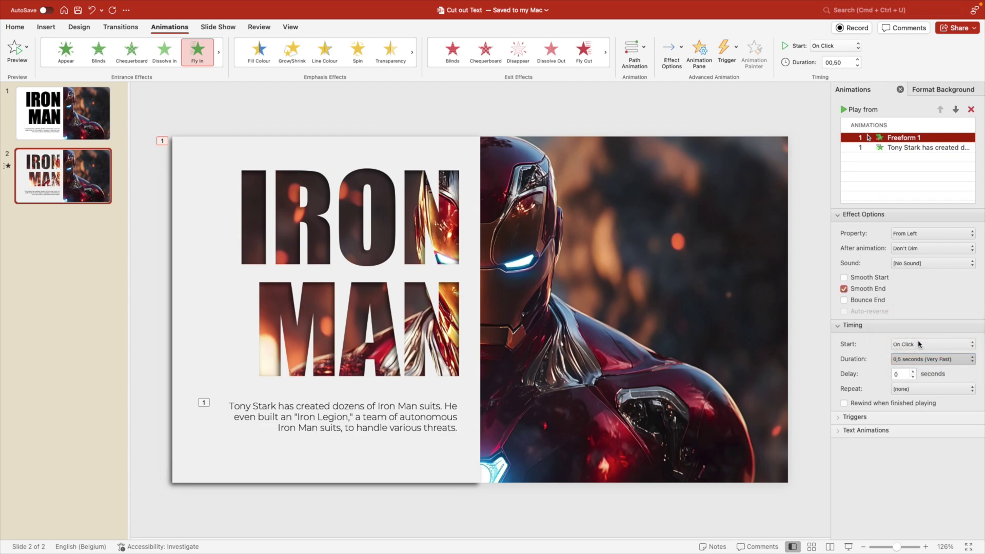
pyautogui.click(919, 361)
# Step: Give the caption animation Smooth End, 2-second duration, and a 0,3-second With Previous delay
pyautogui.click(903, 147)
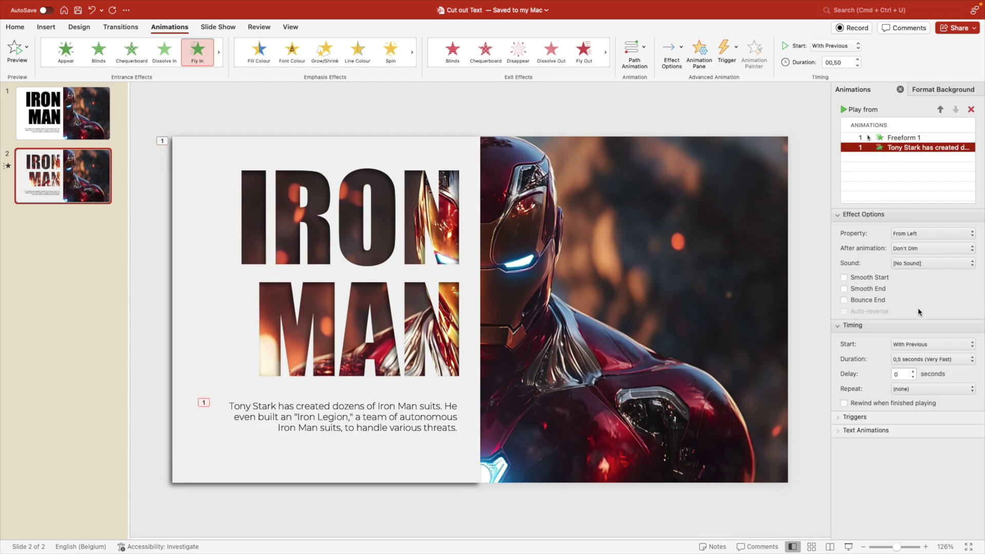
pyautogui.click(871, 291)
pyautogui.click(932, 360)
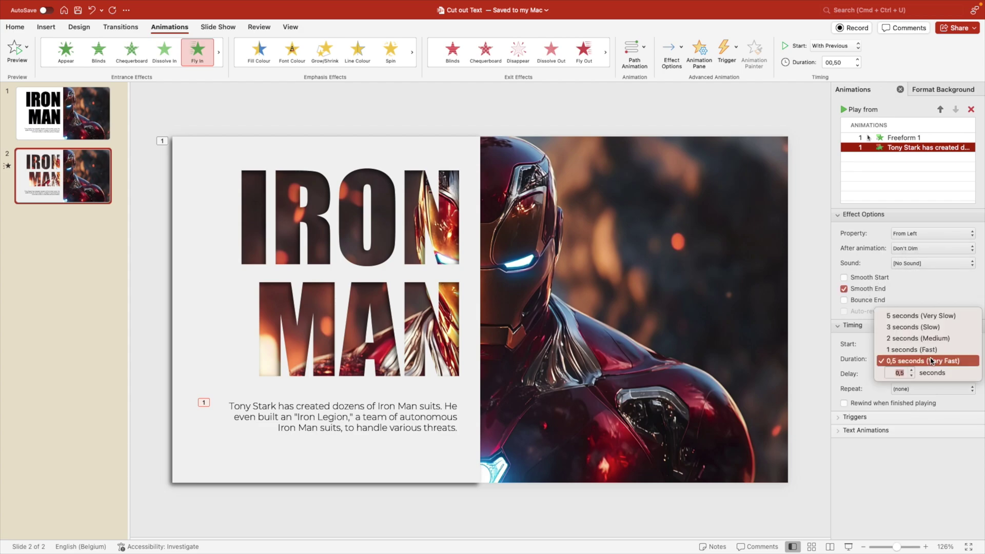
pyautogui.click(910, 339)
pyautogui.doubleClick(905, 374)
pyautogui.write('0')
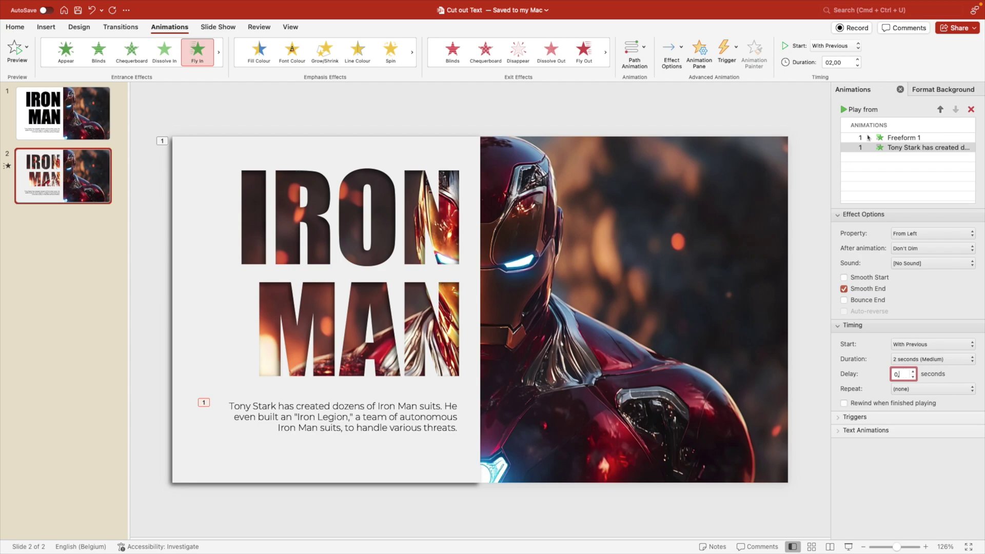
pyautogui.write(',3')
pyautogui.click(890, 148)
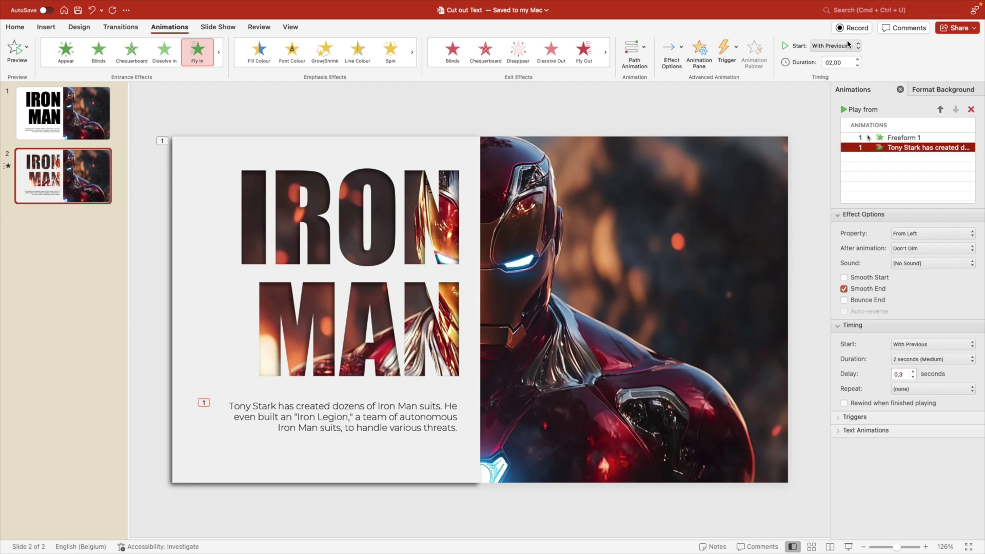
pyautogui.click(835, 46)
pyautogui.click(814, 175)
pyautogui.click(890, 138)
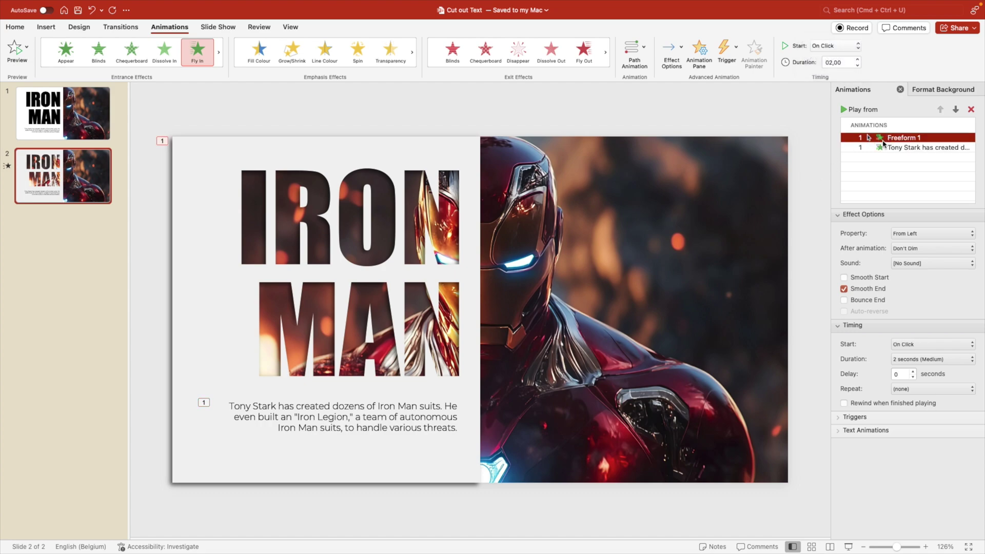
pyautogui.click(798, 330)
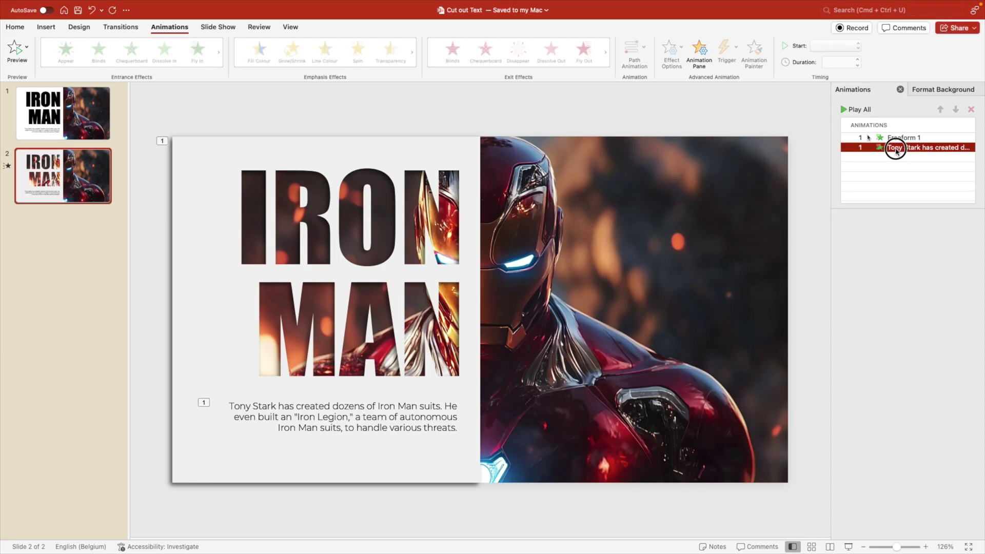
# Step: Delay the caption by 0,6 seconds and set both Fly In animations to 1,5 seconds
pyautogui.click(906, 374)
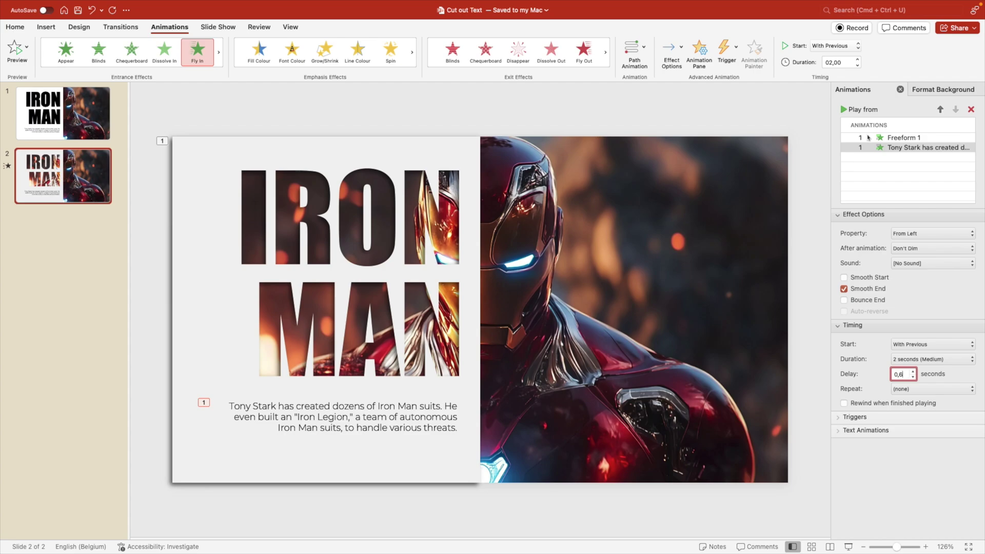
pyautogui.click(932, 359)
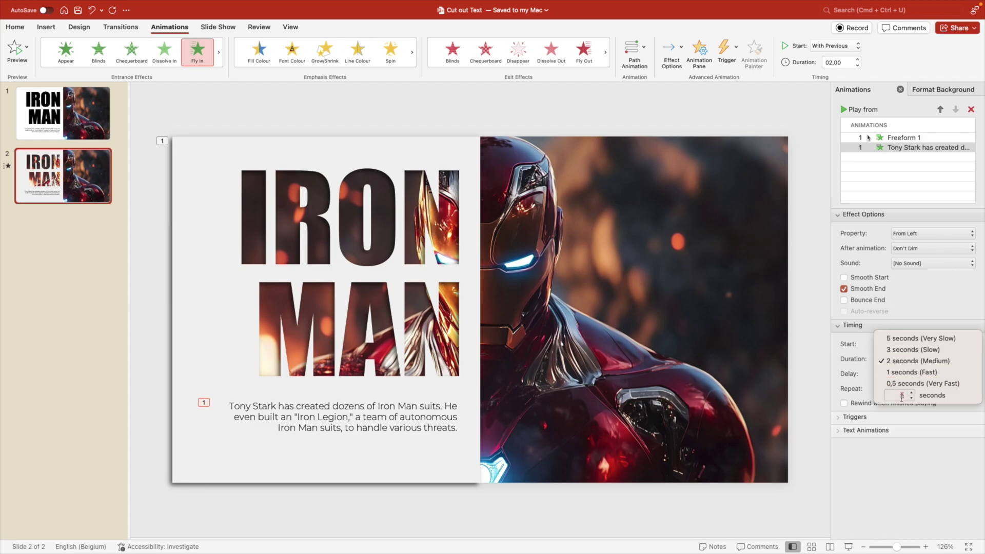
pyautogui.press('Return')
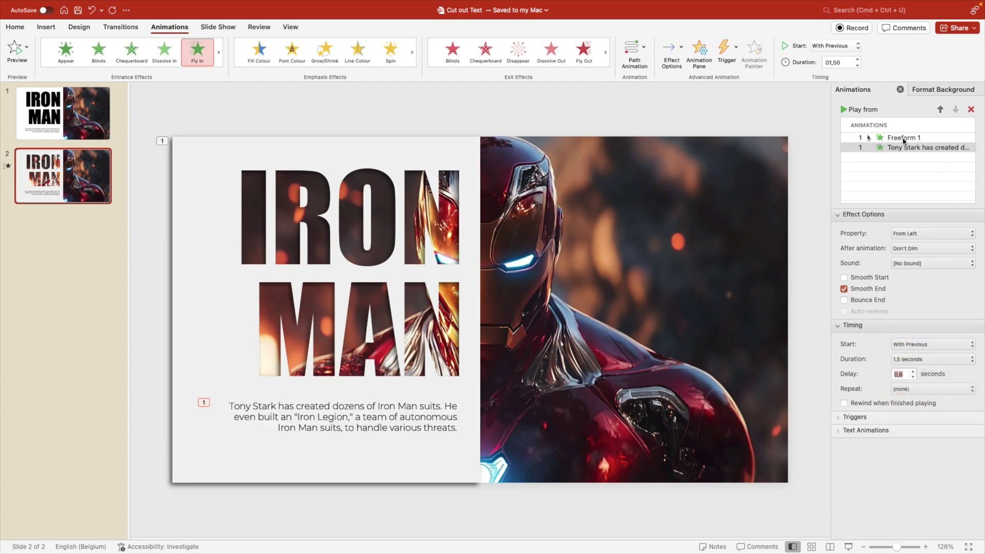
pyautogui.click(903, 138)
pyautogui.click(899, 360)
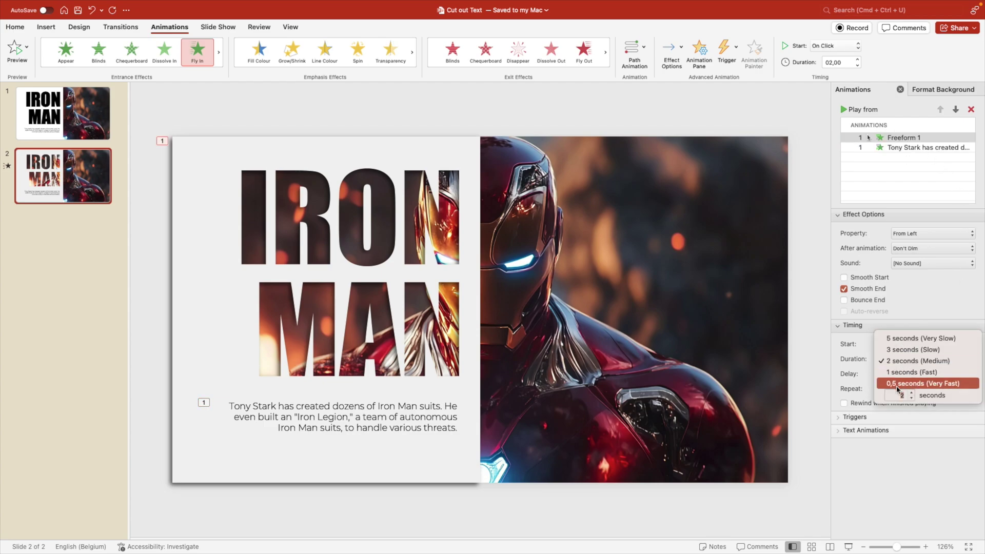
pyautogui.write('1,5')
pyautogui.press('Return')
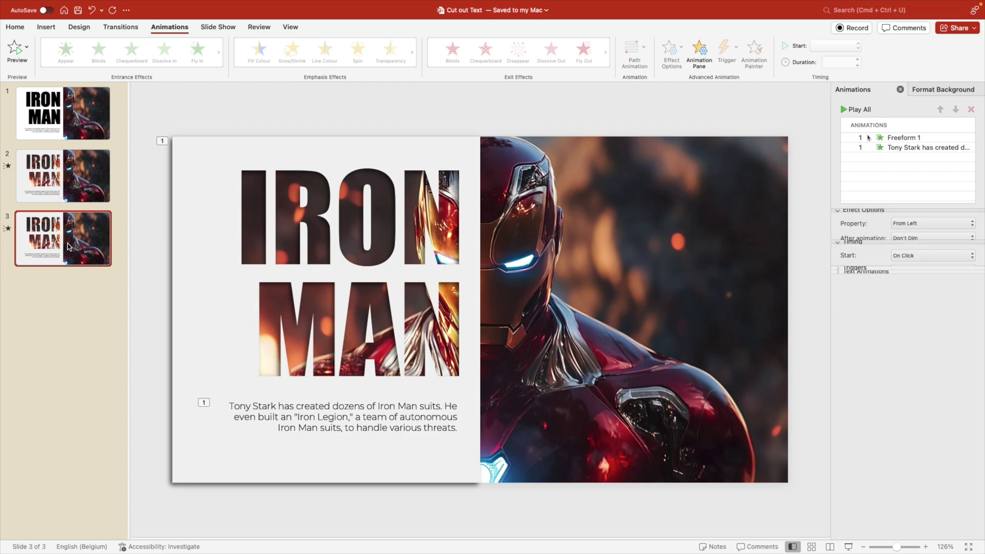
# Step: Fill the left cut-out panel on slide 3 with red from More Colours
pyautogui.click(353, 159)
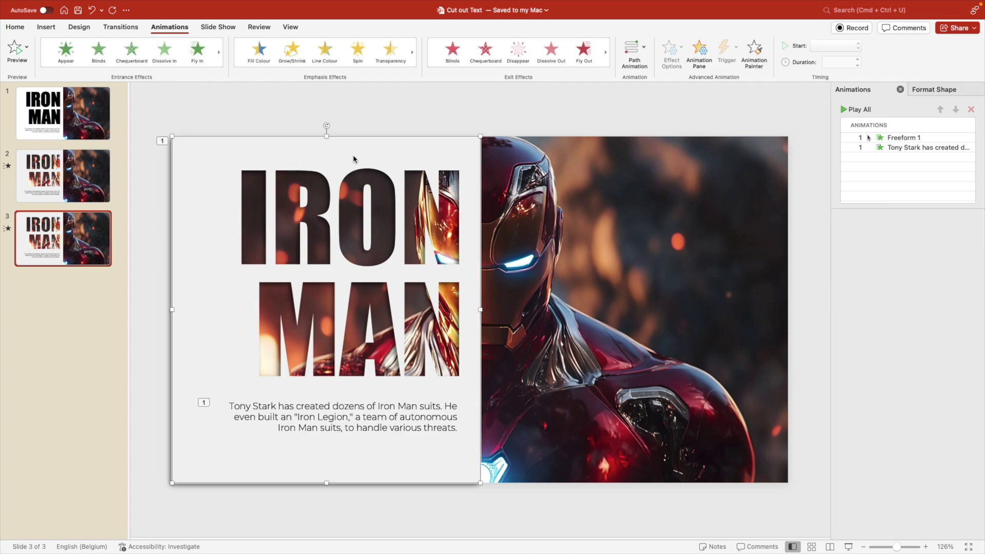
pyautogui.click(939, 90)
pyautogui.click(968, 236)
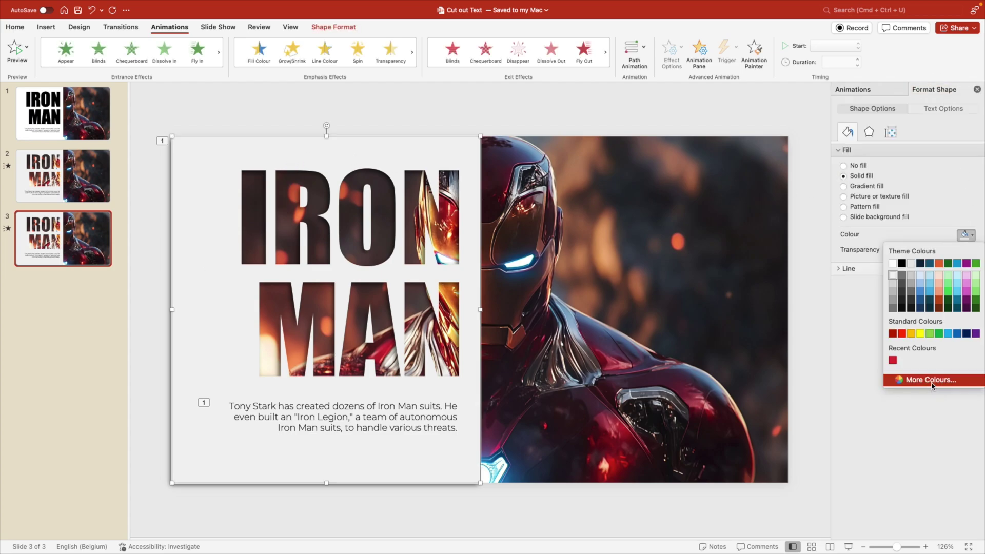
pyautogui.click(933, 381)
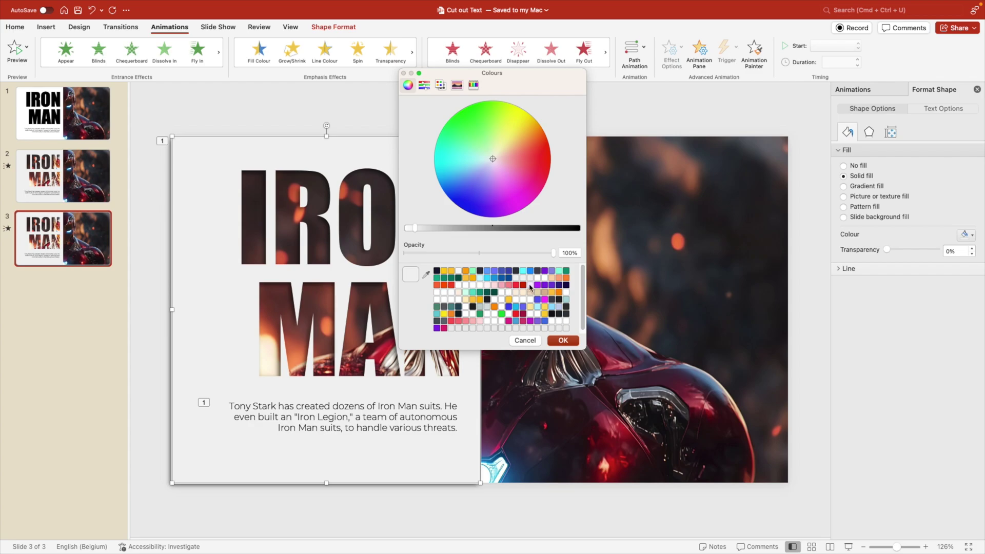
pyautogui.click(523, 284)
pyautogui.click(563, 340)
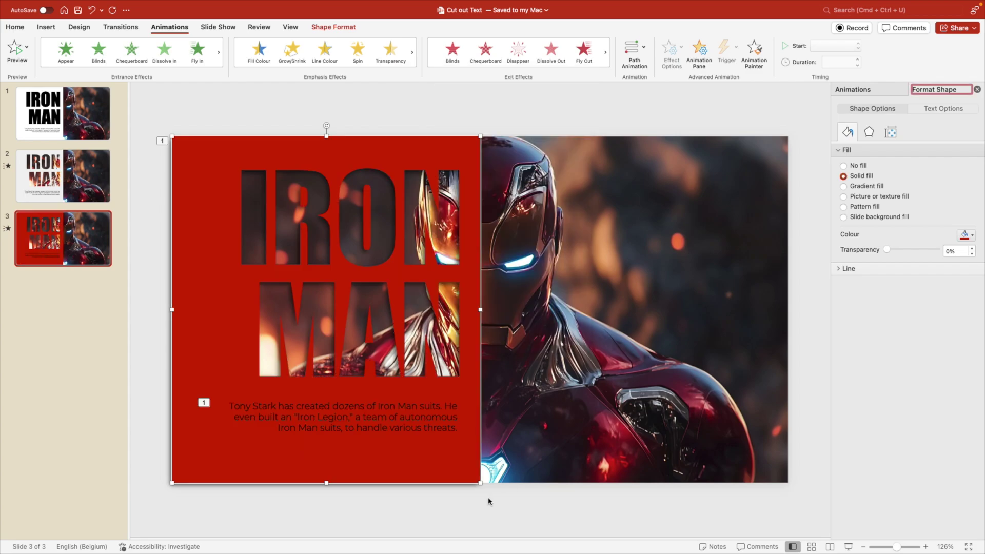
# Step: Change the description text fill to white
pyautogui.click(384, 440)
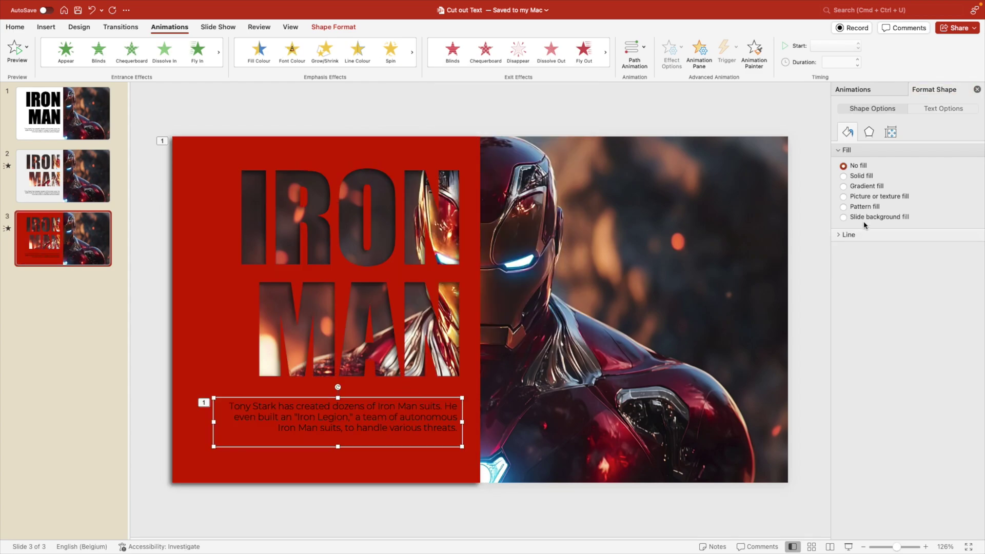
pyautogui.click(942, 108)
pyautogui.click(965, 224)
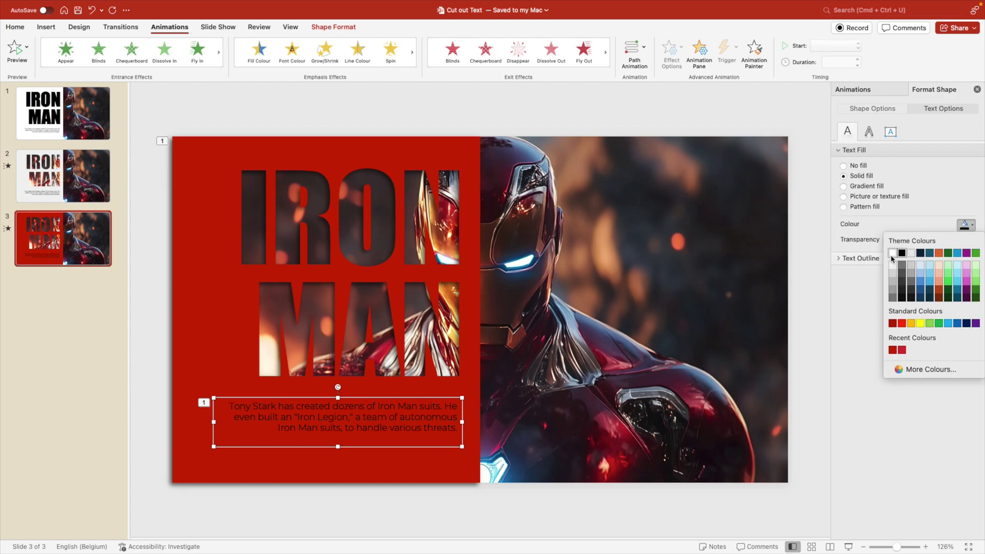
pyautogui.click(891, 253)
pyautogui.click(807, 406)
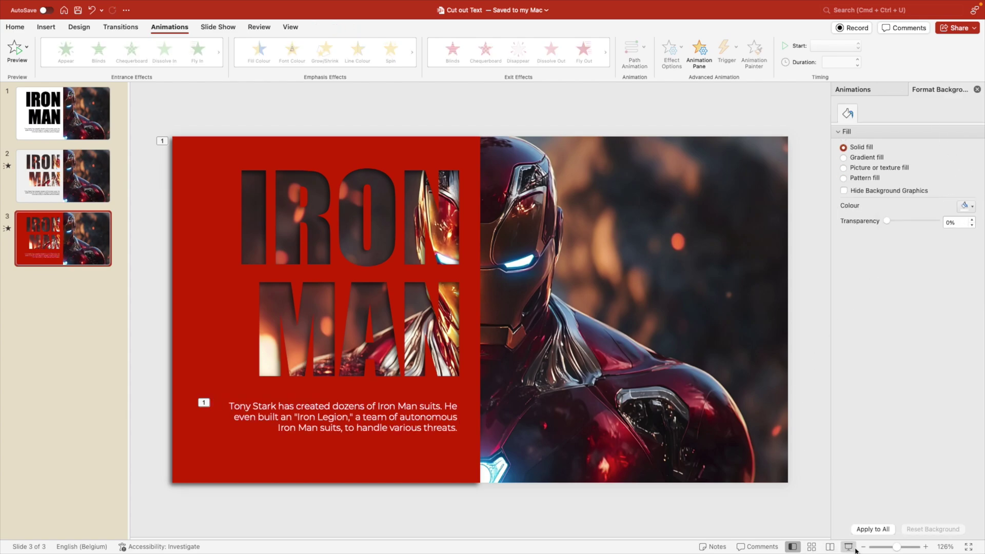
pyautogui.click(125, 28)
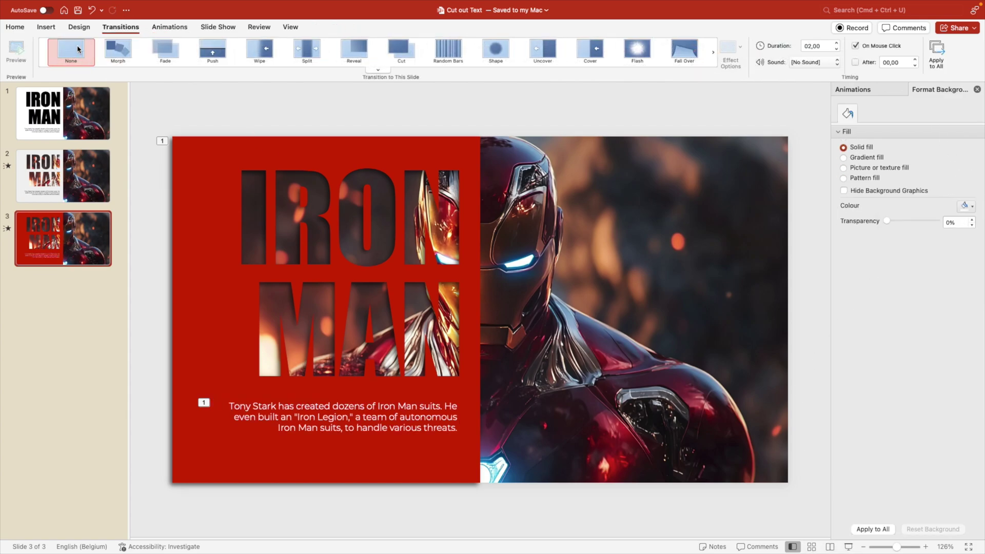
# Step: Apply the Fade transition to slide 3, then go to slide 2
pyautogui.click(165, 51)
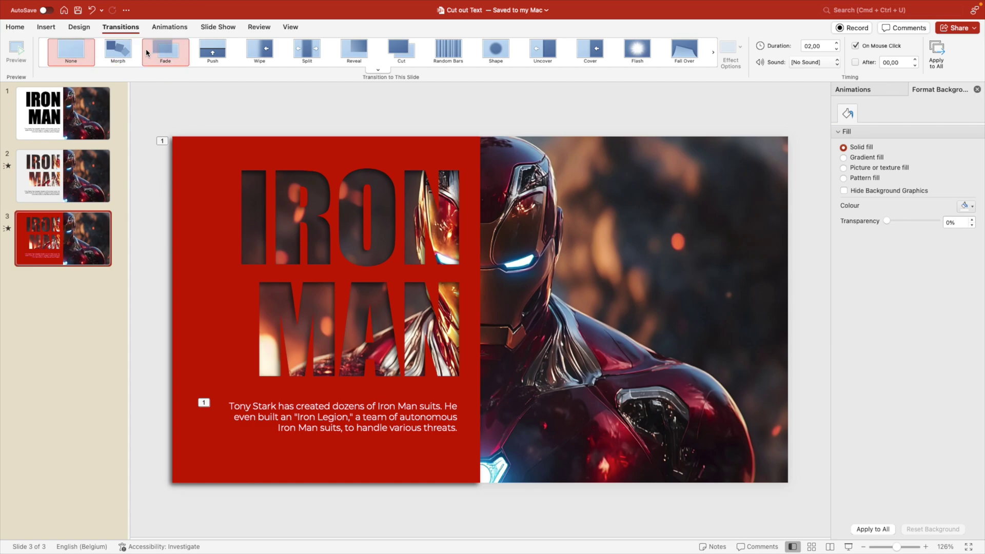
pyautogui.click(83, 198)
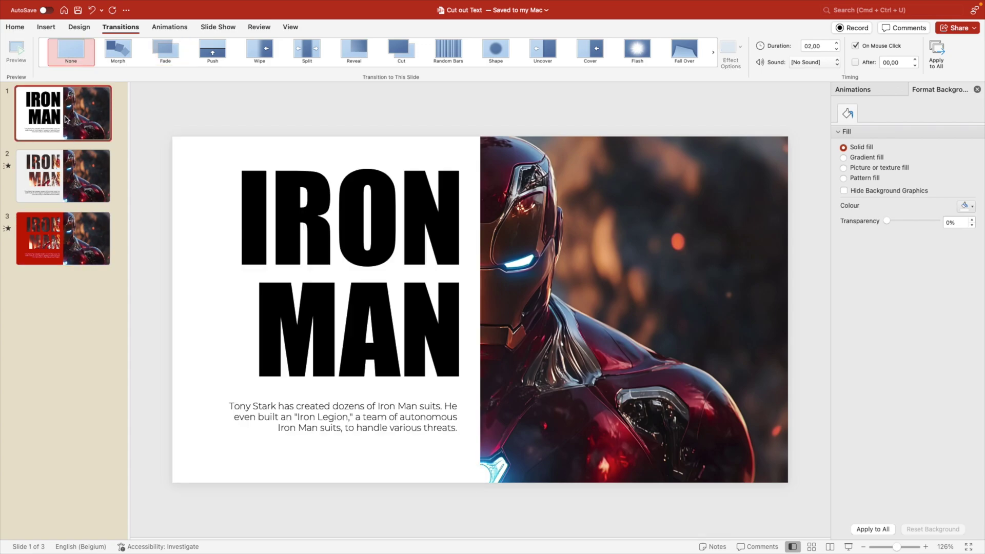
# Step: Duplicate slide 1 to the end and swap the Iron Man photo for the Hulk photo, sent to back
pyautogui.press('super+d')
pyautogui.moveTo(62, 176); pyautogui.dragTo(67, 303)
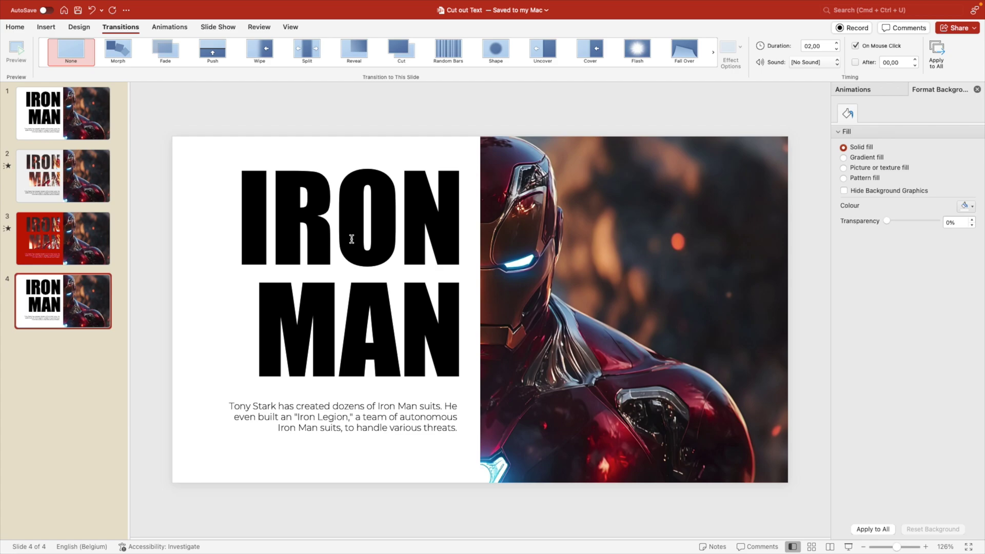
pyautogui.click(638, 236)
pyautogui.press('Delete')
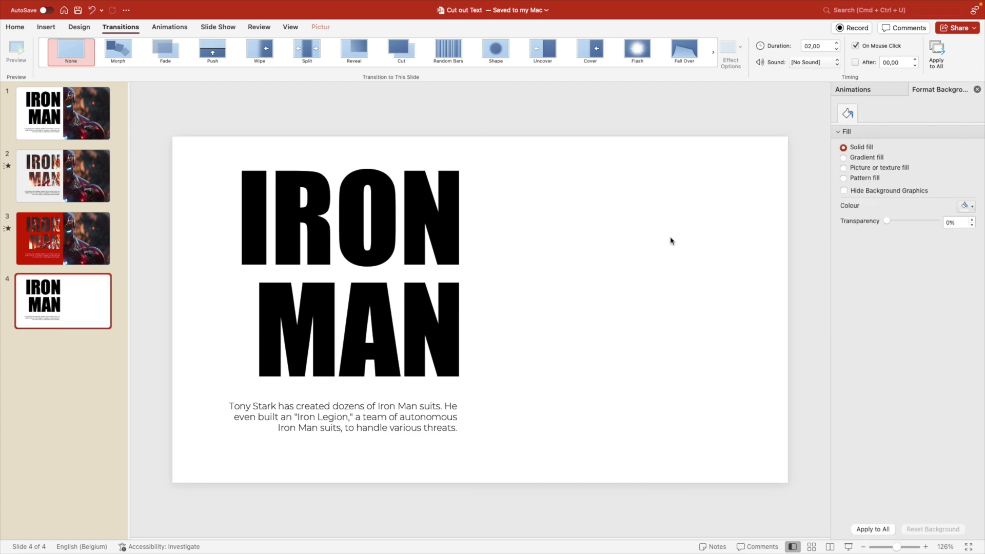
pyautogui.press('super+v')
pyautogui.rightClick(476, 240)
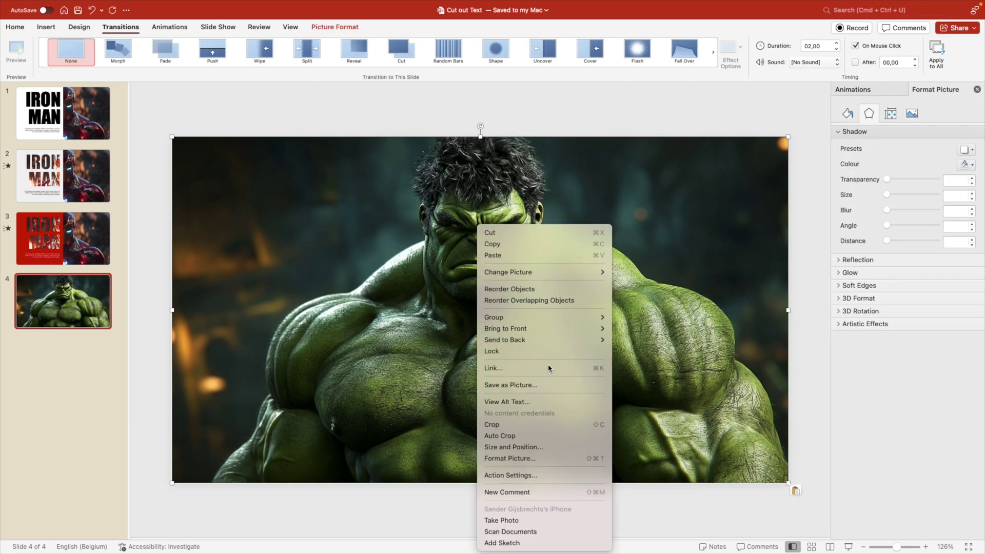
pyautogui.moveTo(548, 339)
pyautogui.click(637, 339)
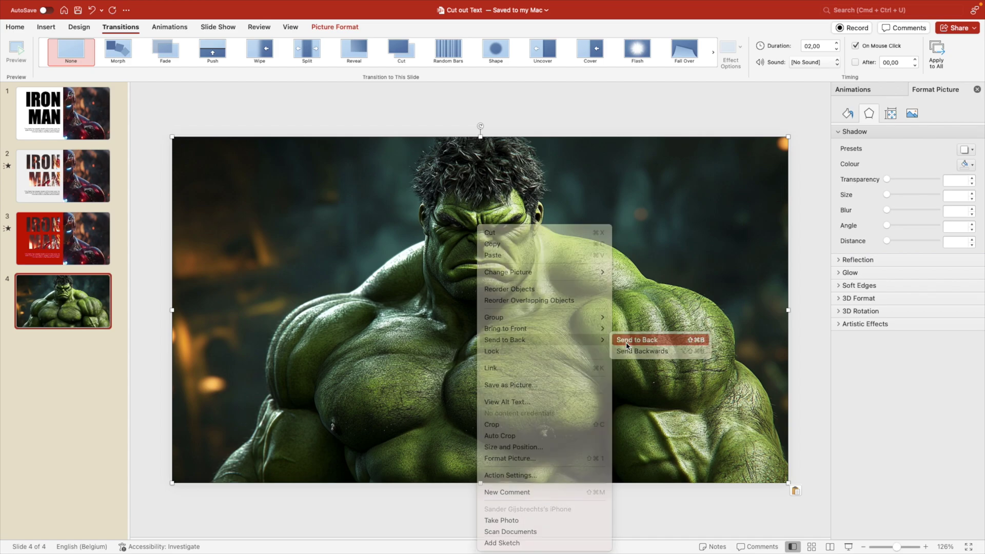
# Step: Retitle the copy THE HULK and paste the Hulk description over the Iron Man text
pyautogui.click(327, 204)
pyautogui.doubleClick(328, 204)
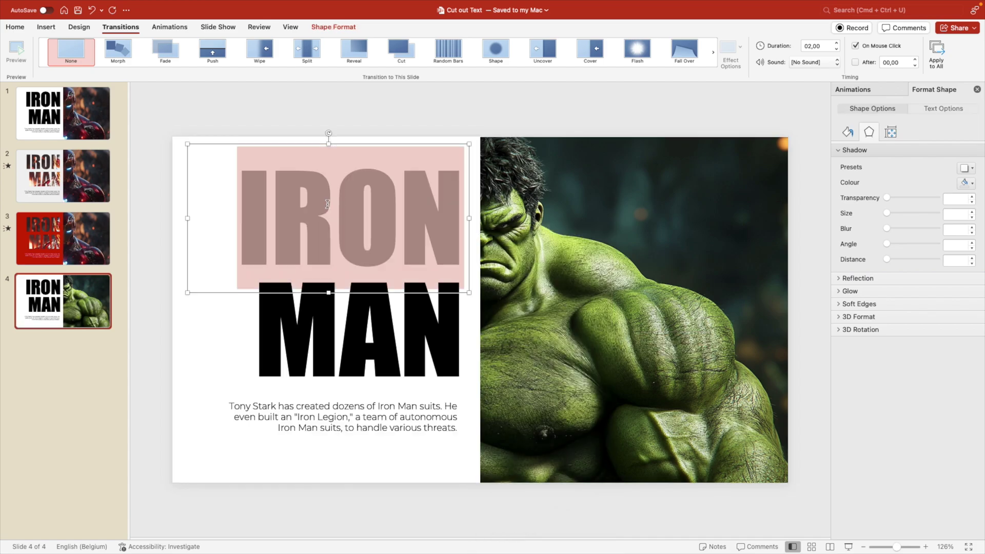
pyautogui.write('THE')
pyautogui.doubleClick(354, 326)
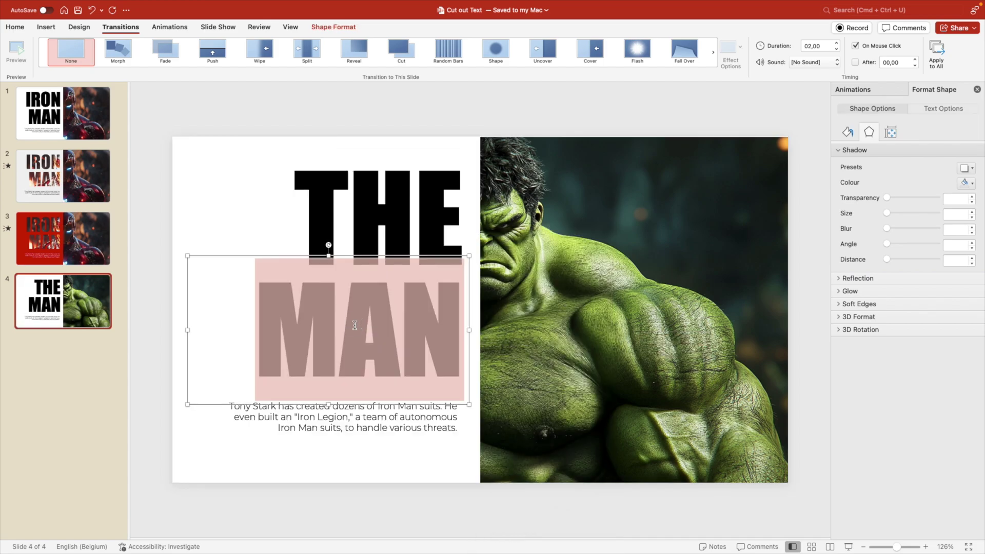
pyautogui.write('HULK')
pyautogui.doubleClick(384, 417)
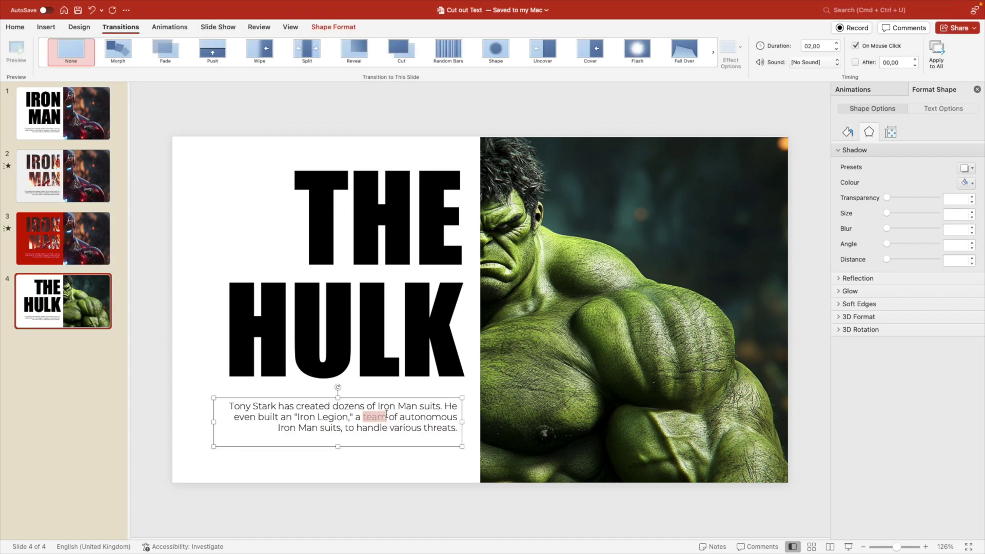
pyautogui.press('super+a')
pyautogui.write("The Hulk's strength increases with his anger. The angrier he gets, the stronger he becomes, making him one of the most powerful beings in the Marvel Universe.")
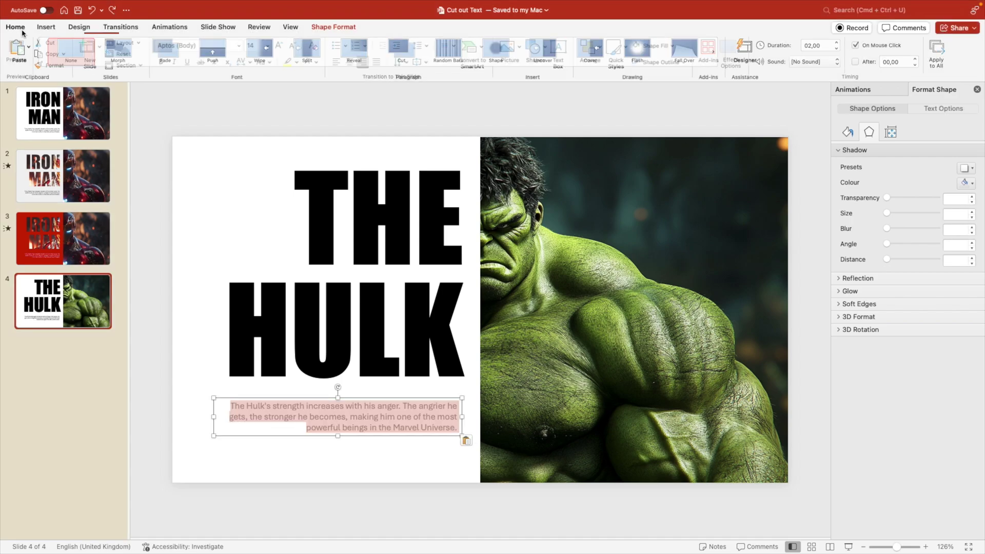
# Step: Set the Hulk description in Montserrat Light and widen its box to the left
pyautogui.press('super+a')
pyautogui.click(15, 26)
pyautogui.click(186, 45)
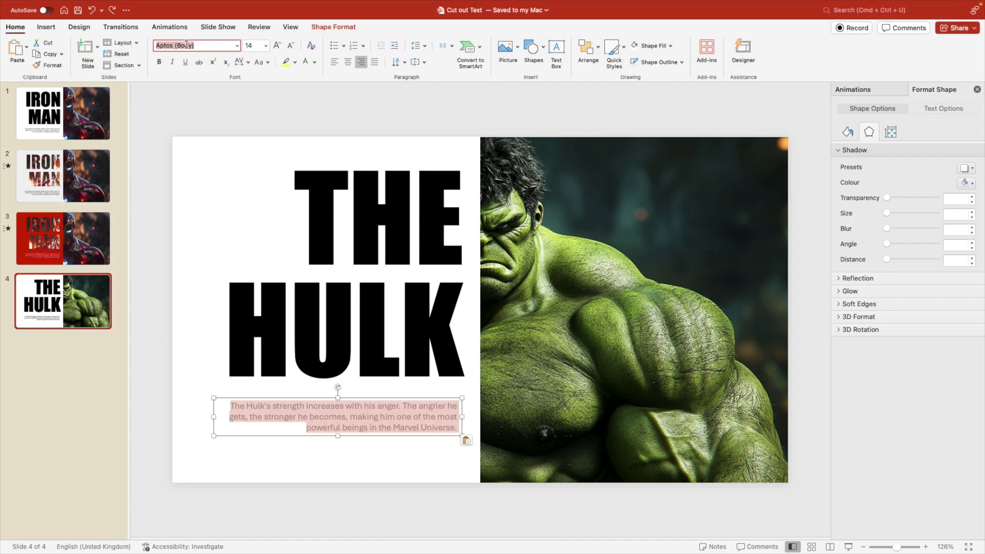
pyautogui.write('Montserrat')
pyautogui.press('Return')
pyautogui.click(236, 46)
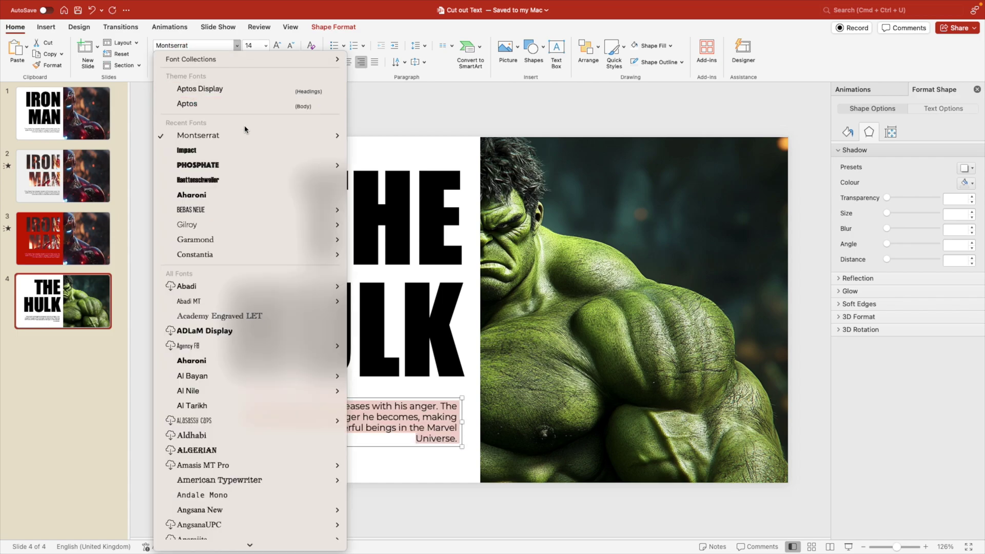
pyautogui.moveTo(333, 135)
pyautogui.click(373, 218)
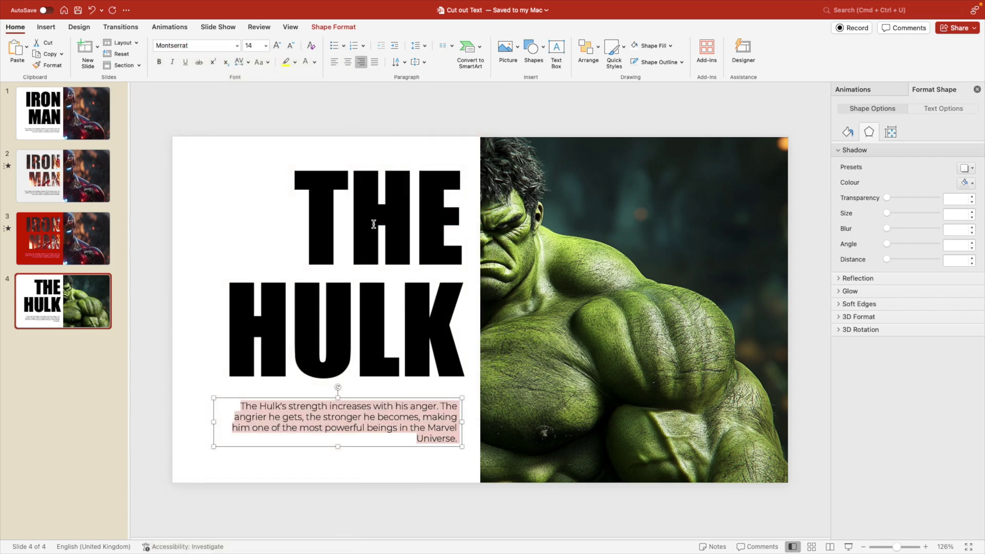
pyautogui.moveTo(214, 422); pyautogui.dragTo(205, 424)
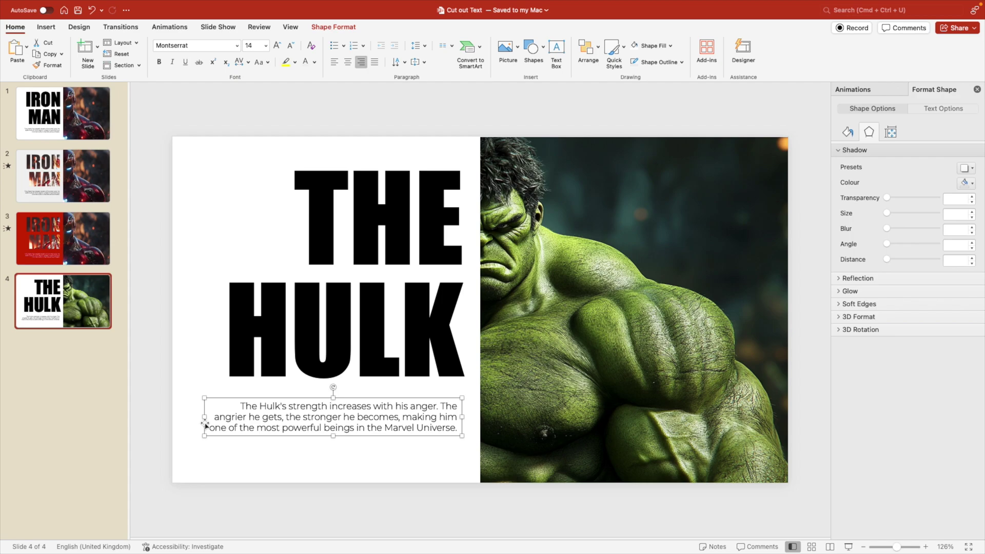
pyautogui.click(159, 398)
# Step: Duplicate the Hulk slide and combine the white panel with THE and HULK to cut out the letters
pyautogui.click(64, 303)
pyautogui.press('super+d')
pyautogui.press('super+f')
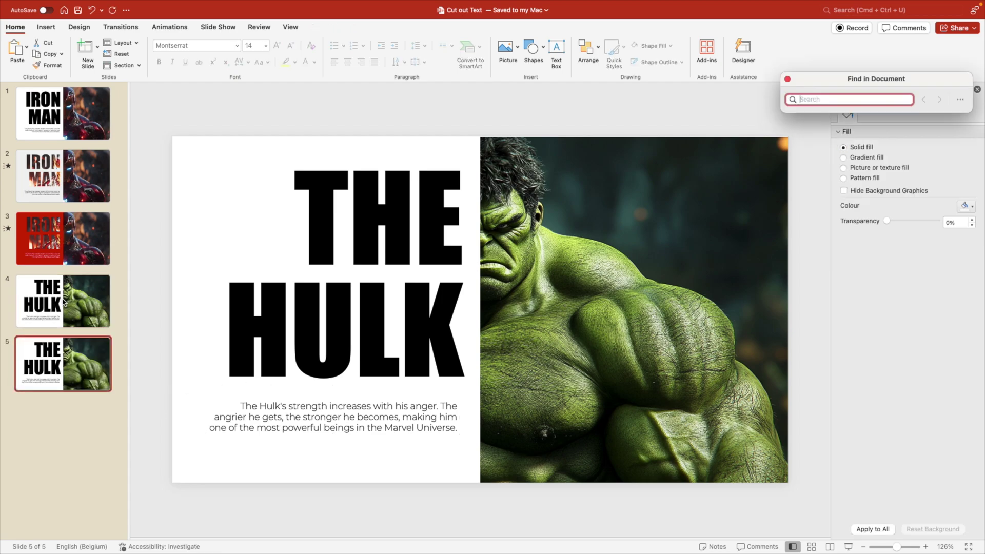
pyautogui.click(459, 140)
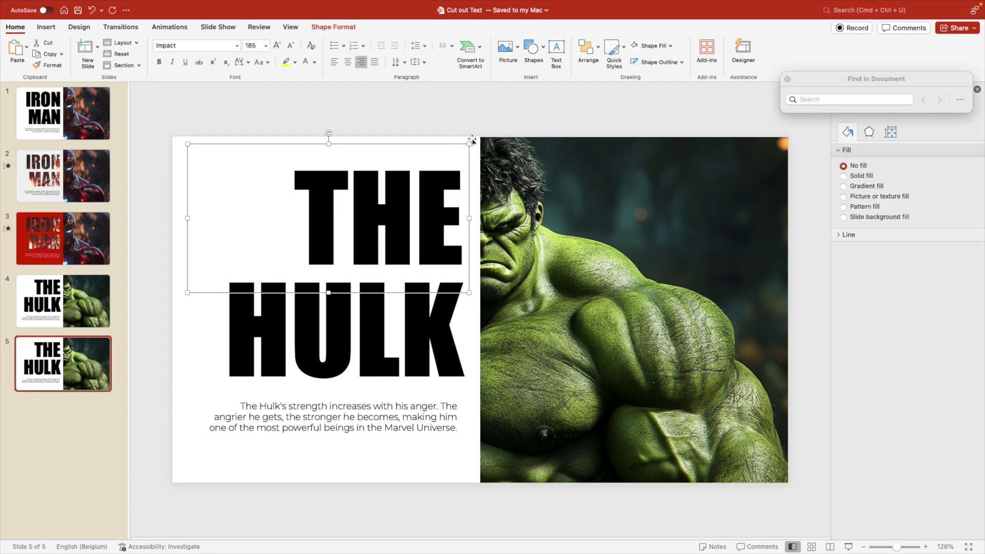
pyautogui.click(473, 139)
pyautogui.keyDown('shift'); pyautogui.click(418, 211); pyautogui.keyUp('shift')
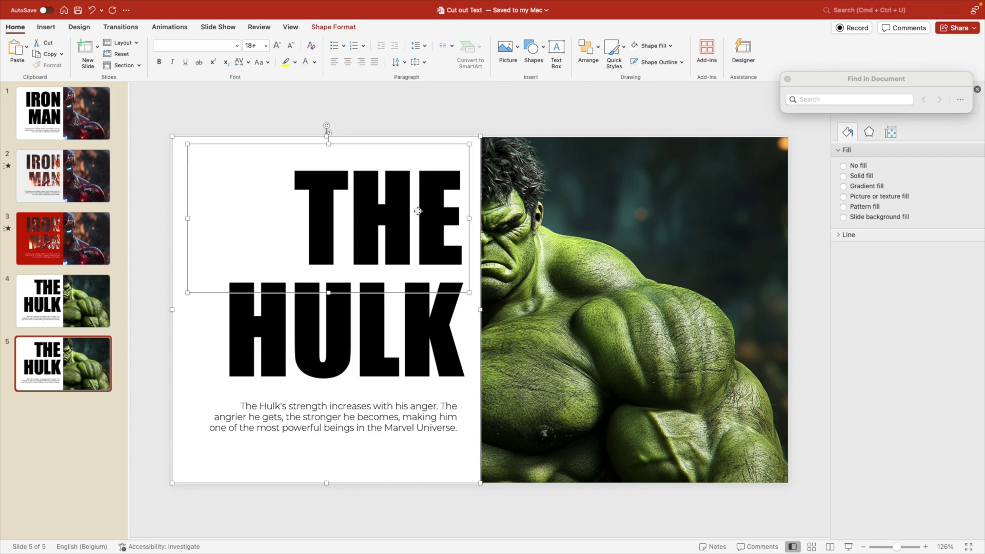
pyautogui.keyDown('shift'); pyautogui.click(397, 309); pyautogui.keyUp('shift')
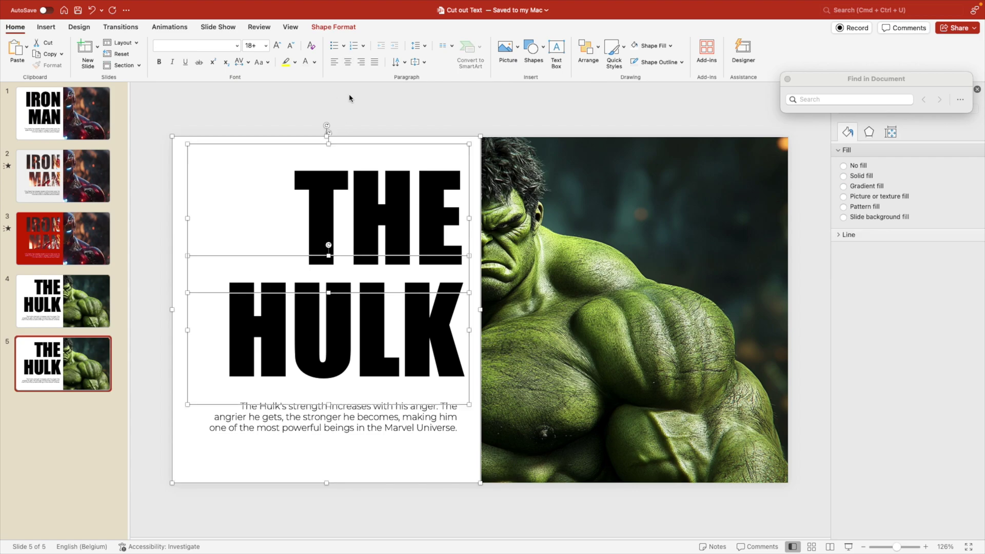
pyautogui.click(333, 26)
pyautogui.click(134, 63)
pyautogui.click(143, 91)
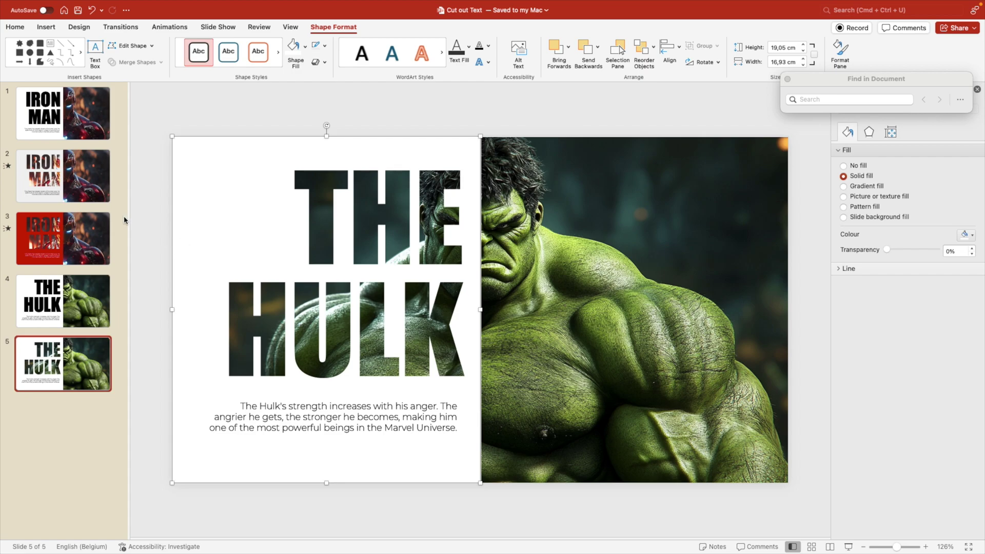
# Step: Compare with the Iron Man cut-out panel, then review the Hulk slide's cut-out panel
pyautogui.click(95, 174)
pyautogui.click(405, 159)
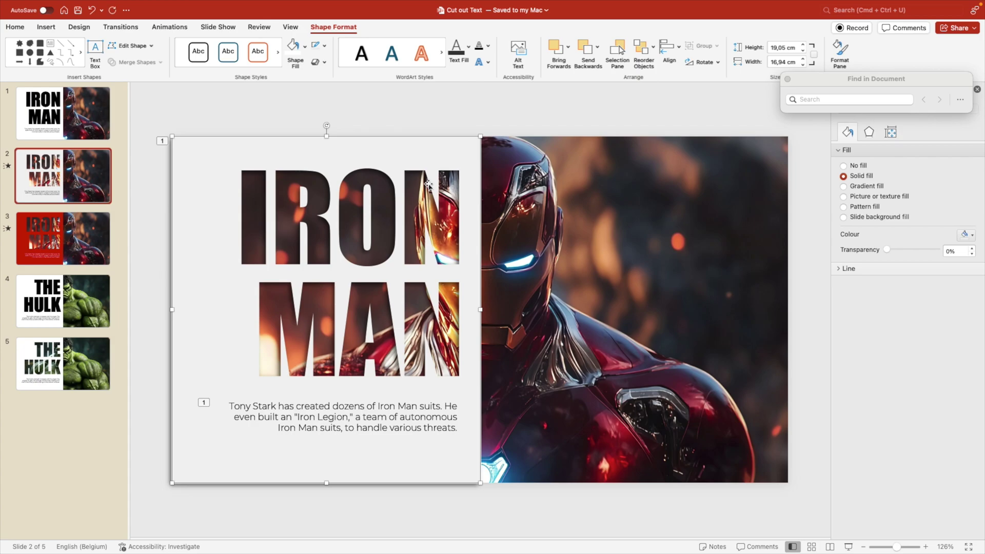
pyautogui.click(79, 308)
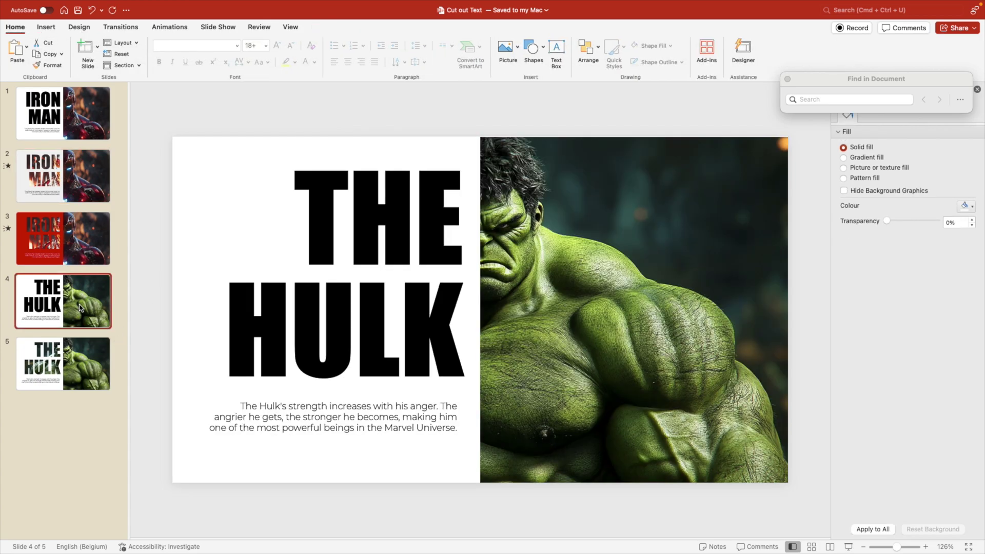
pyautogui.click(70, 384)
pyautogui.click(447, 154)
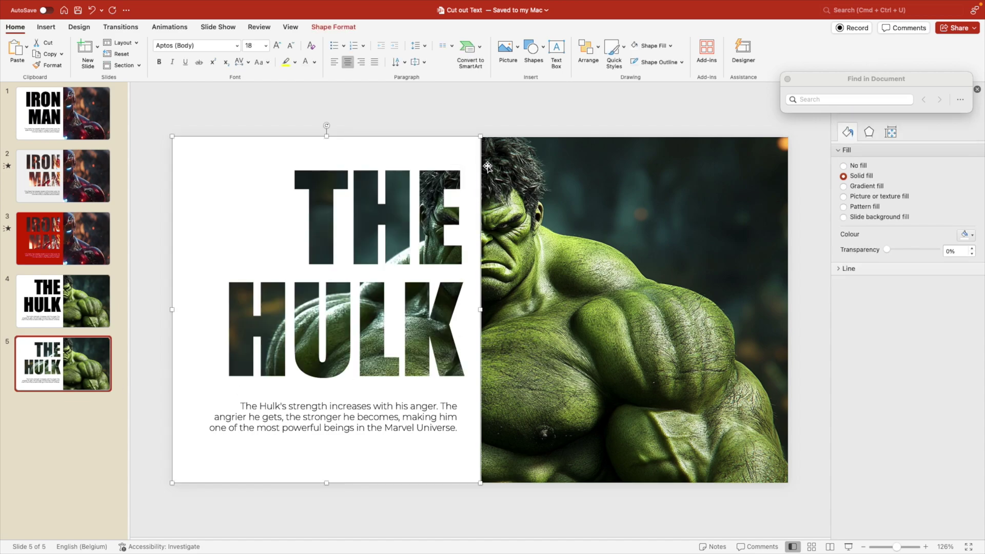
pyautogui.click(527, 508)
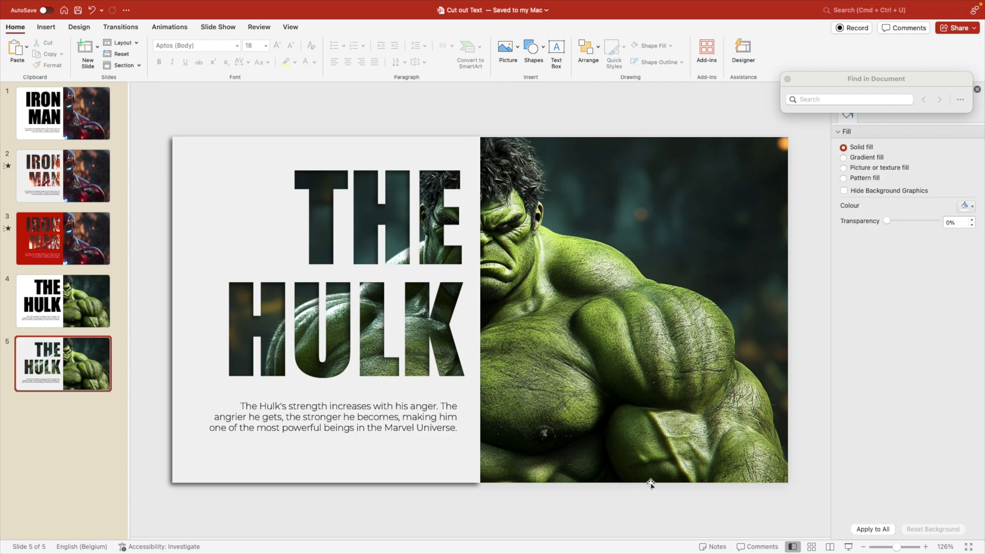
# Step: Try enlarging the Hulk photo to fill the slide
pyautogui.click(580, 344)
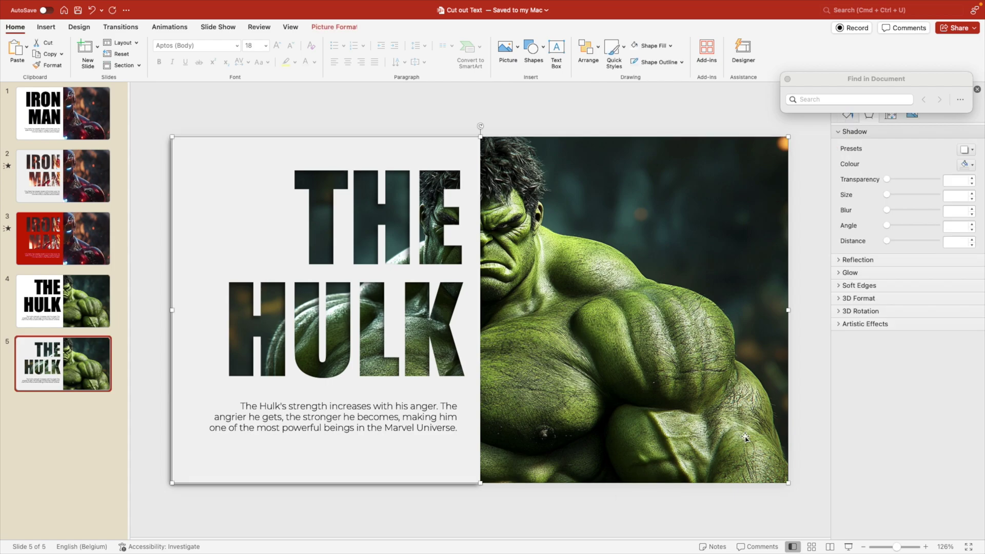
pyautogui.moveTo(788, 483)
pyautogui.mouseDown()
pyautogui.moveTo(800, 492)
pyautogui.moveTo(788, 483)
pyautogui.mouseUp()
pyautogui.click(805, 495)
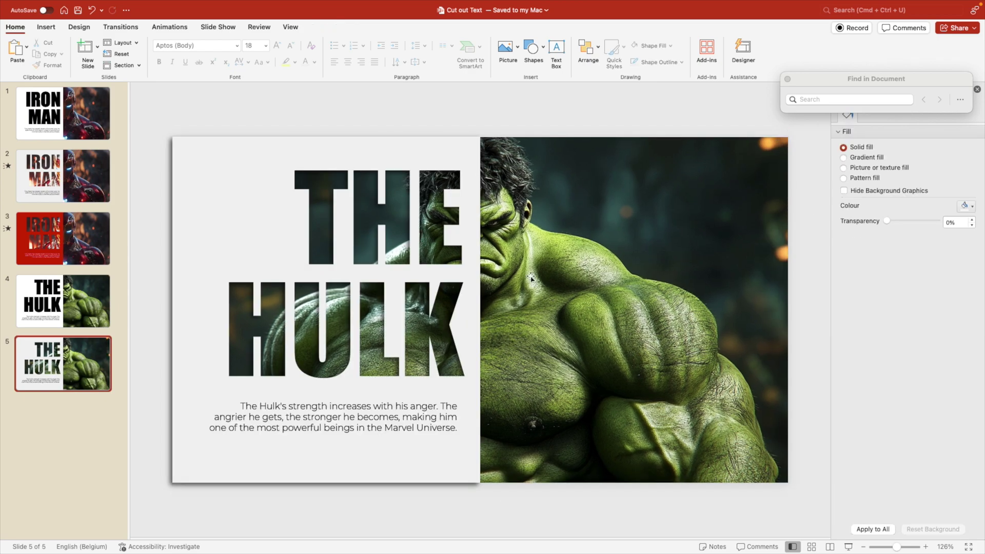
pyautogui.click(661, 368)
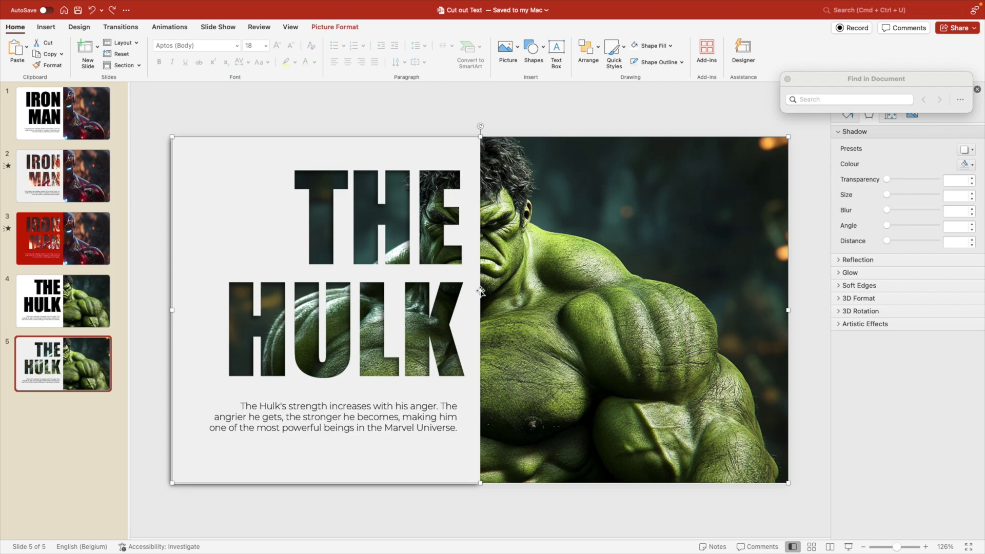
pyautogui.click(542, 129)
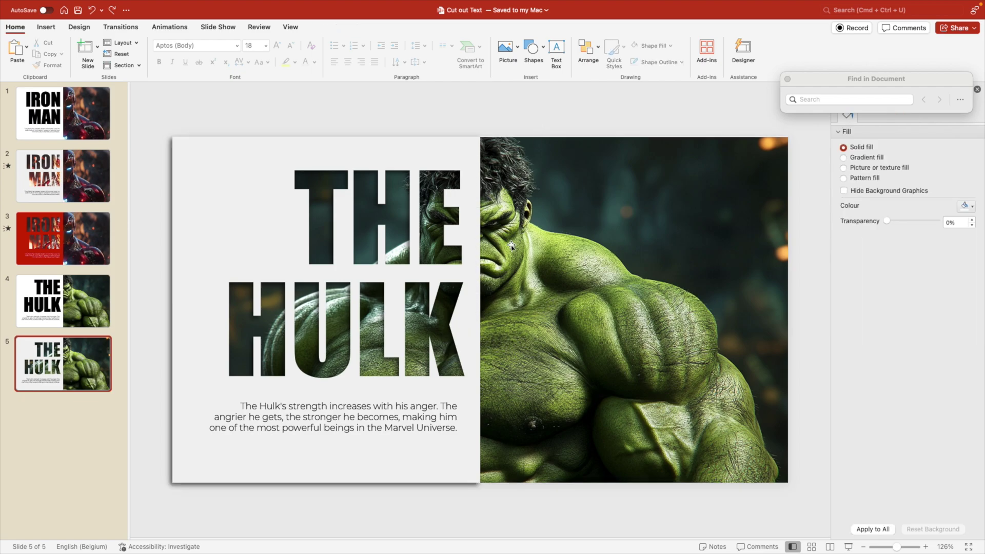
# Step: Test bringing the Hulk photo forward and enlarging it, undo the changes, and close Find
pyautogui.click(527, 259)
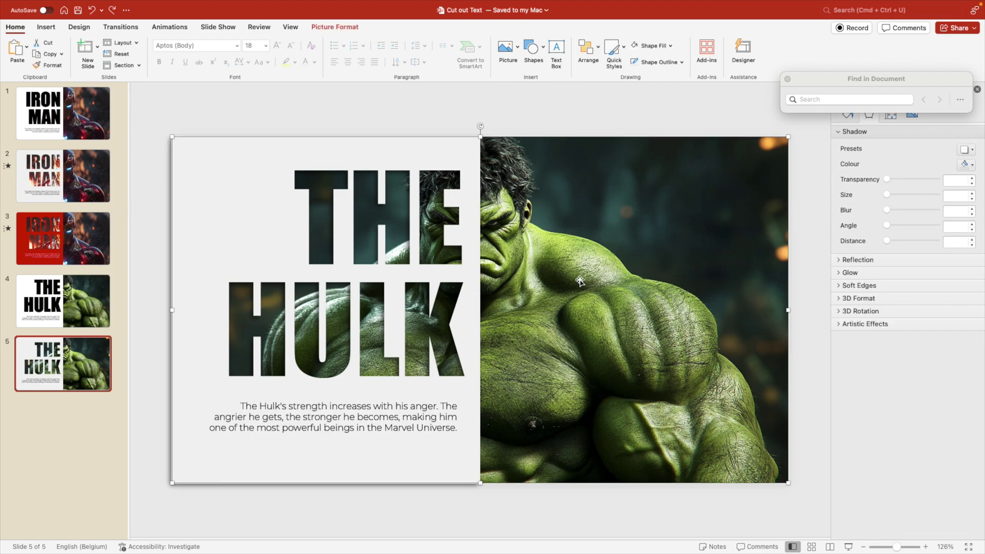
pyautogui.press('super+shift+f')
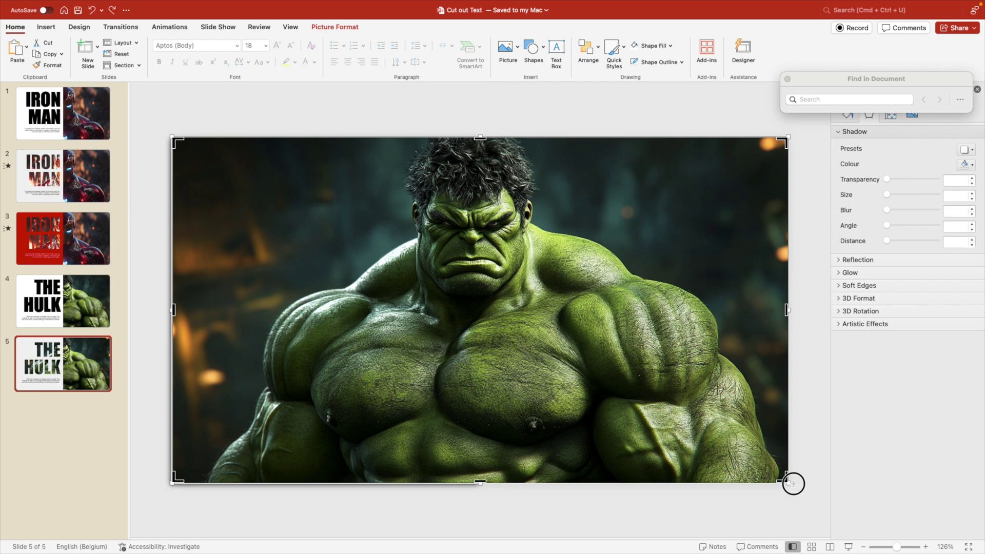
pyautogui.moveTo(790, 482); pyautogui.dragTo(816, 495)
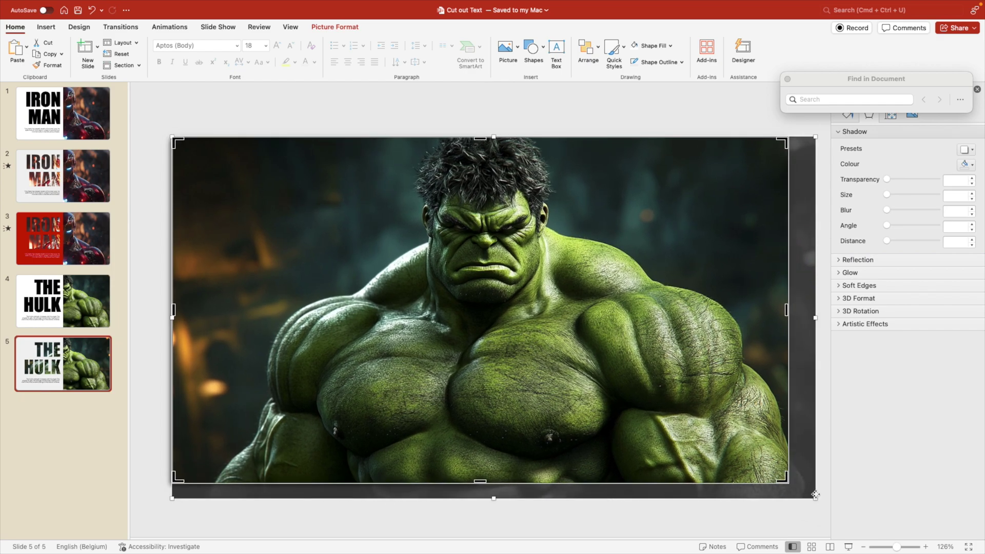
pyautogui.press('super+shift+b')
pyautogui.click(624, 121)
pyautogui.click(481, 244)
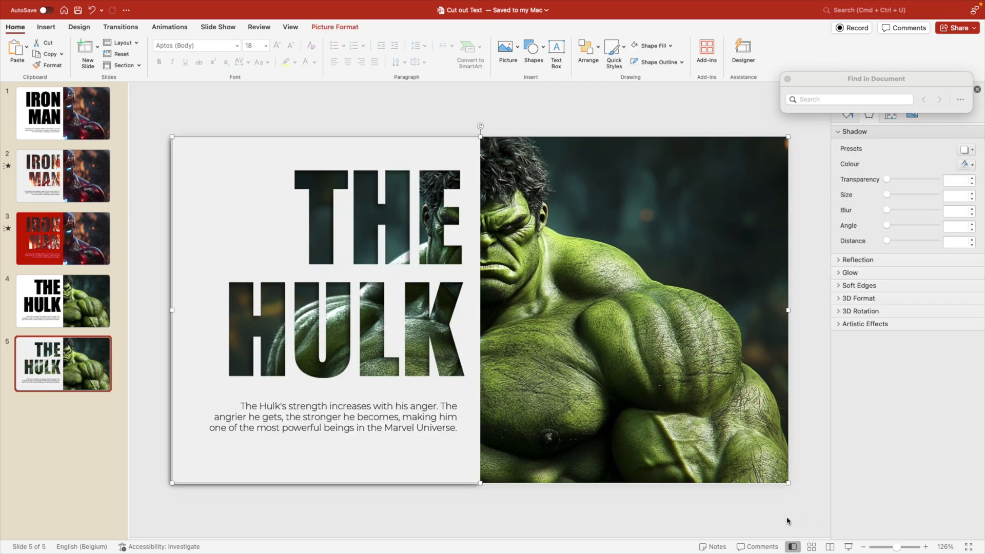
pyautogui.press('super+shift+f')
pyautogui.moveTo(816, 499); pyautogui.dragTo(788, 483)
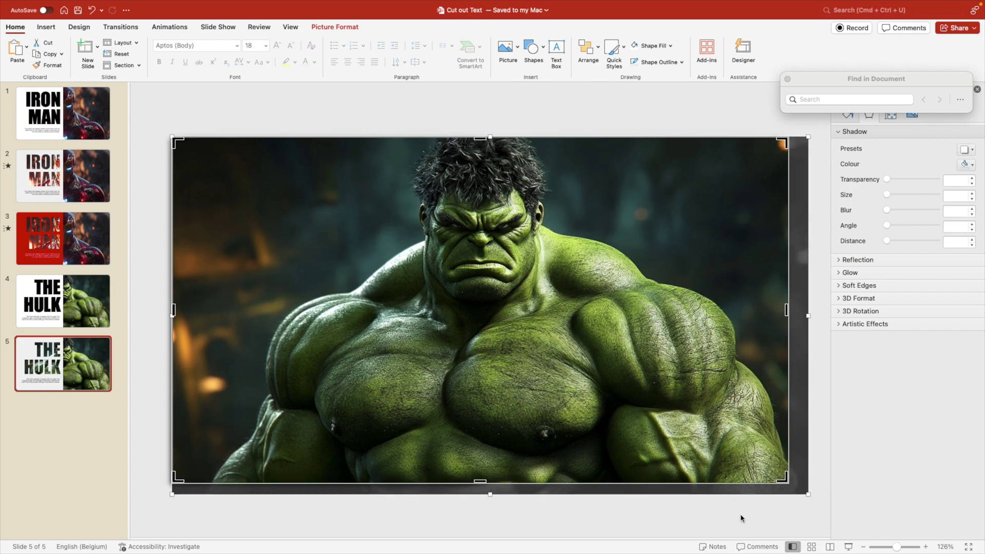
pyautogui.press('super+shift+b')
pyautogui.click(741, 519)
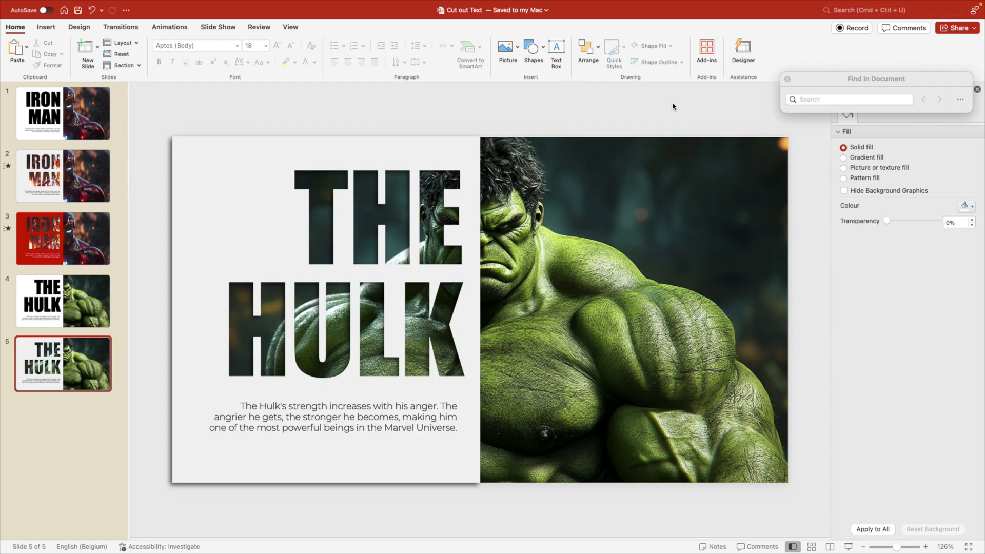
pyautogui.press('Escape')
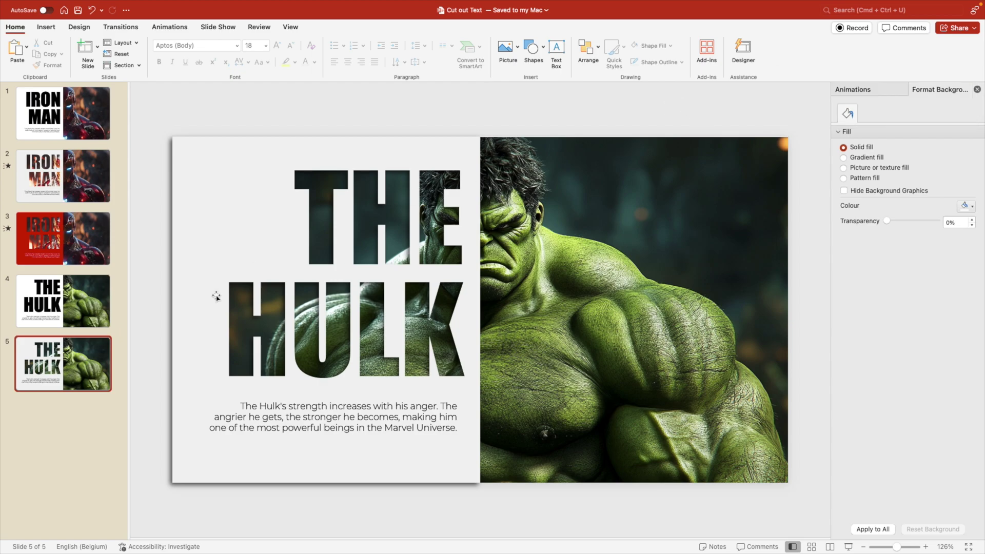
# Step: Duplicate the plain Hulk slide as slide 5 and paste the Spider-Man photo behind its title
pyautogui.click(62, 297)
pyautogui.press('super+d')
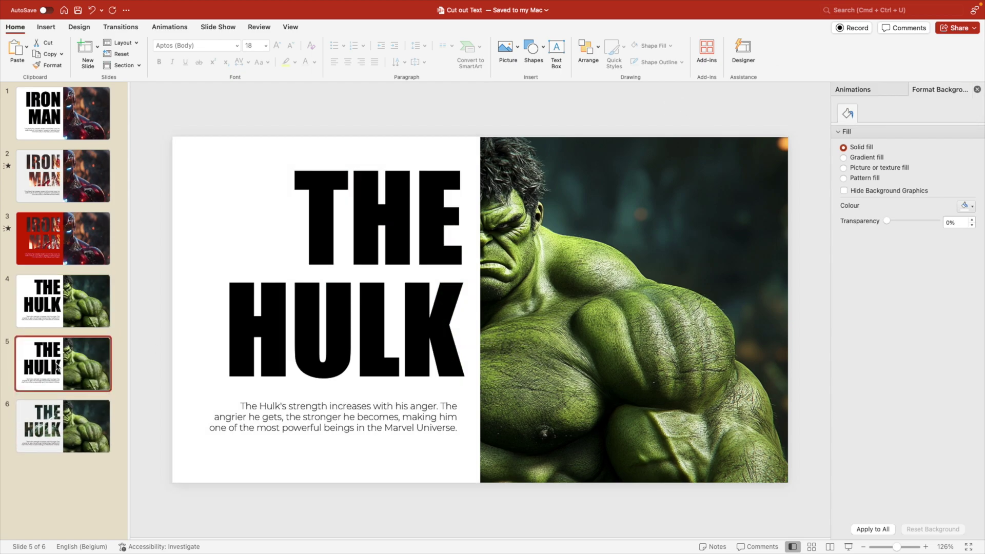
pyautogui.moveTo(58, 368); pyautogui.dragTo(72, 418)
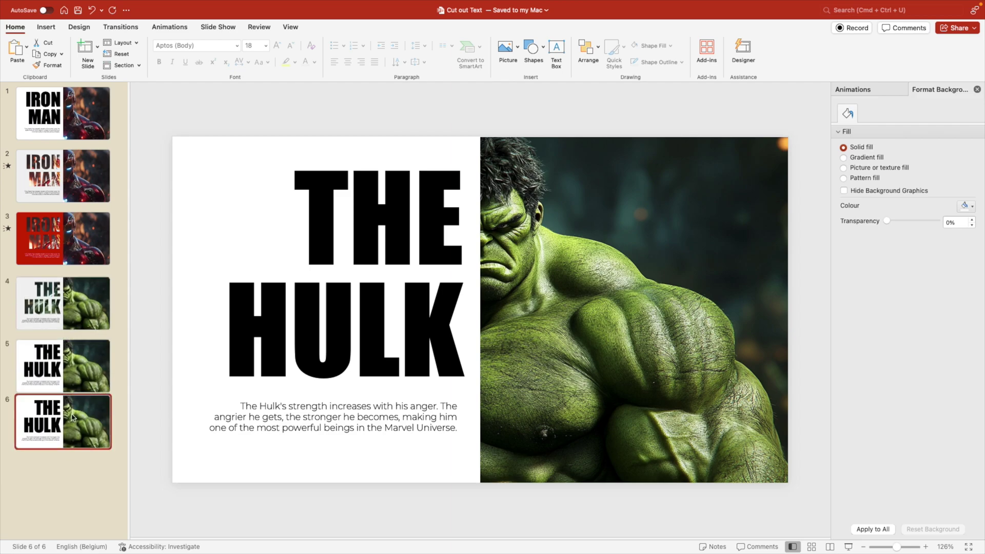
pyautogui.click(77, 354)
pyautogui.press('super+v')
pyautogui.rightClick(564, 257)
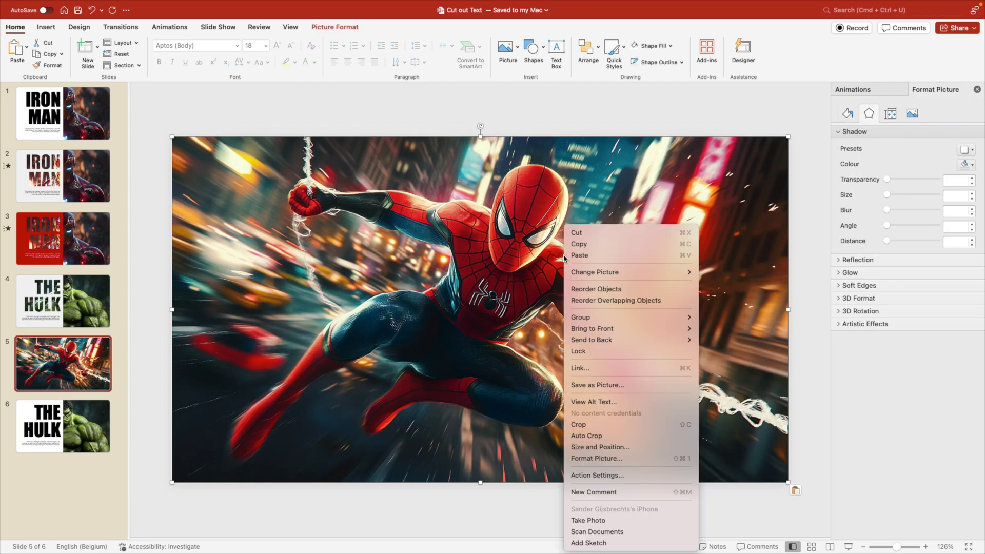
pyautogui.moveTo(628, 341)
pyautogui.click(717, 341)
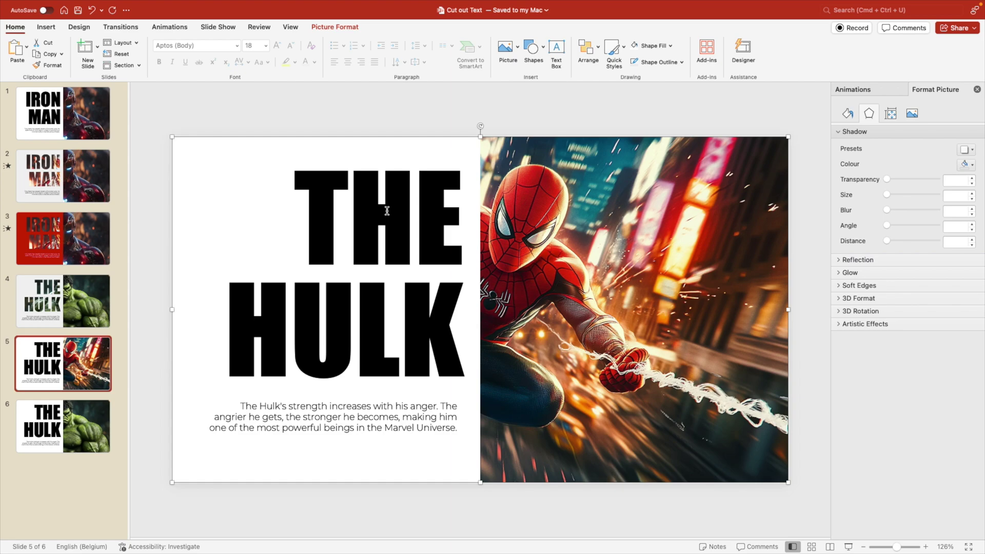
# Step: Replace THE with a smaller SPIDER on one line, and HULK with MAN
pyautogui.doubleClick(386, 210)
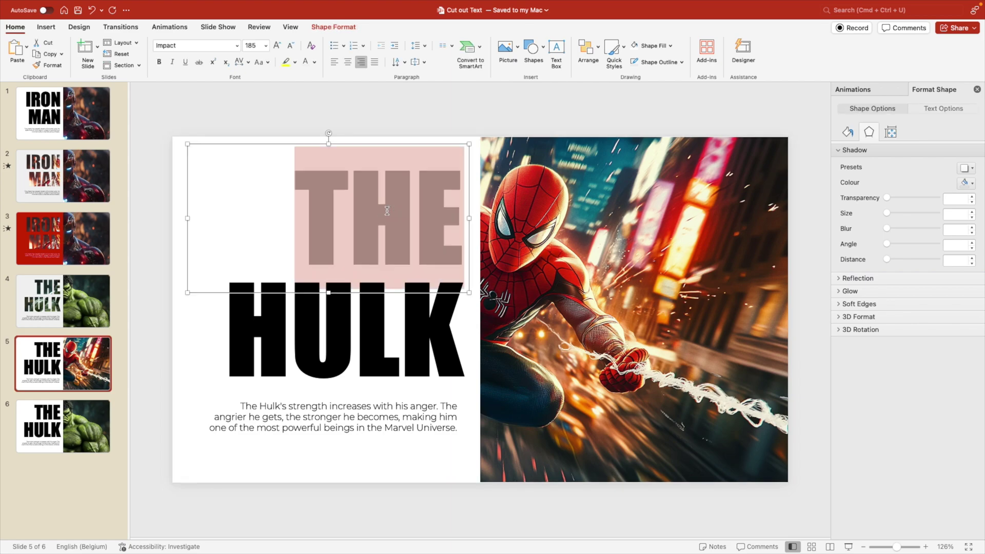
pyautogui.write('SPIDER')
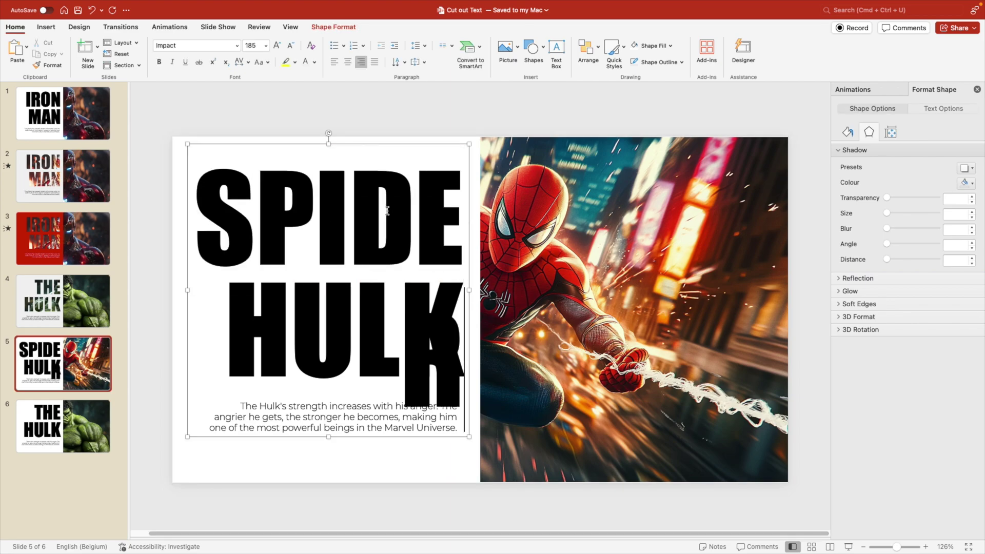
pyautogui.doubleClick(387, 211)
pyautogui.click(291, 45)
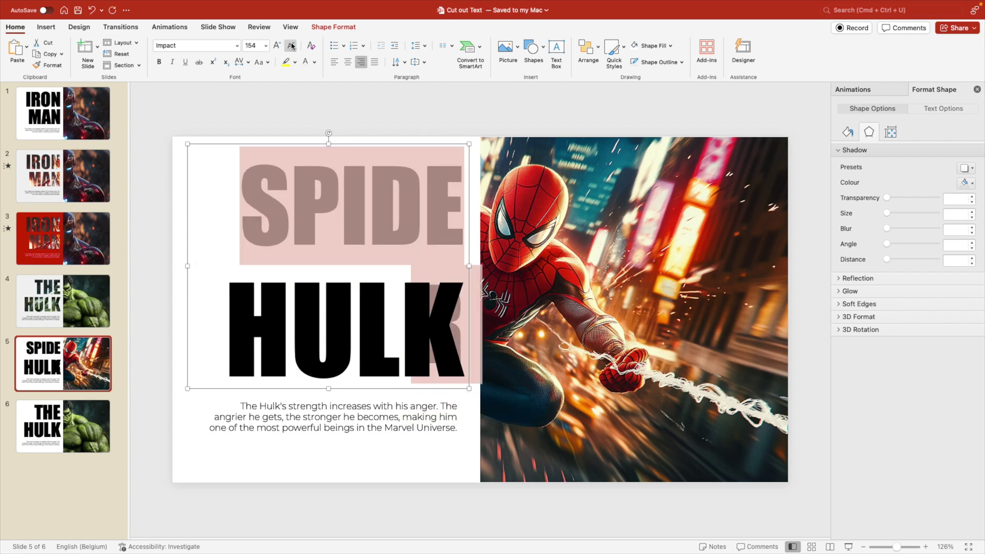
pyautogui.moveTo(187, 265); pyautogui.dragTo(172, 265)
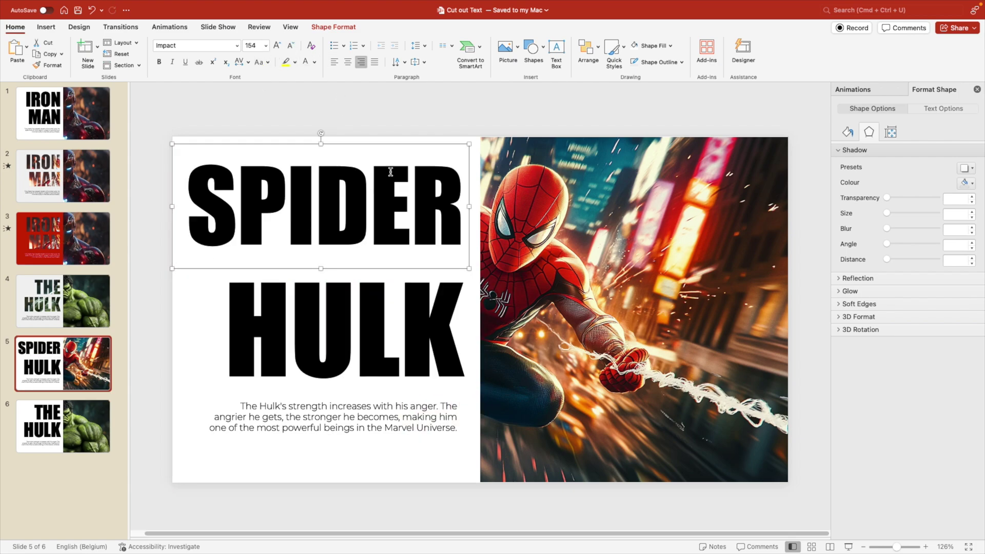
pyautogui.doubleClick(404, 293)
pyautogui.write('MAN')
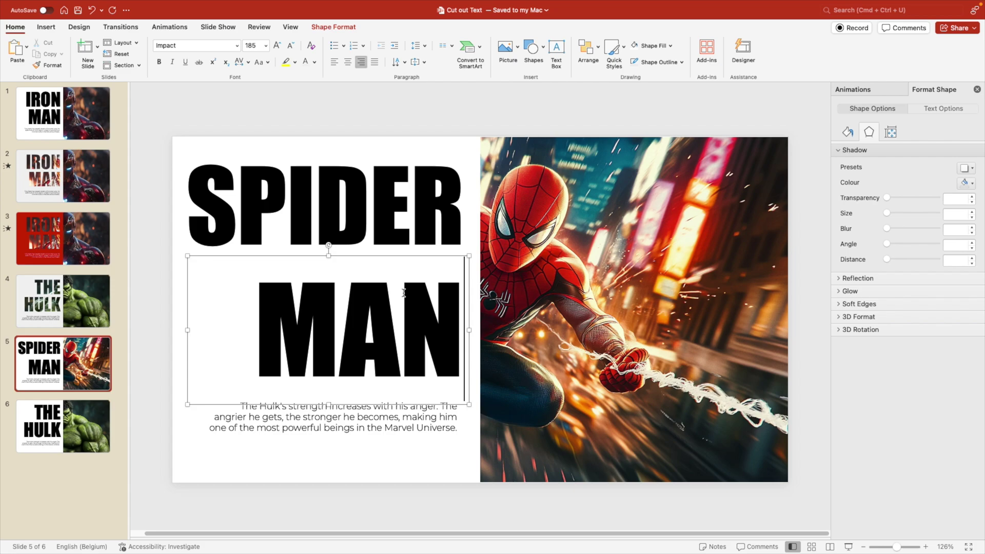
# Step: Shrink MAN, nudge the title words into place, and move the paragraph up beneath them
pyautogui.keyDown('shift'); pyautogui.click(437, 272); pyautogui.keyUp('shift')
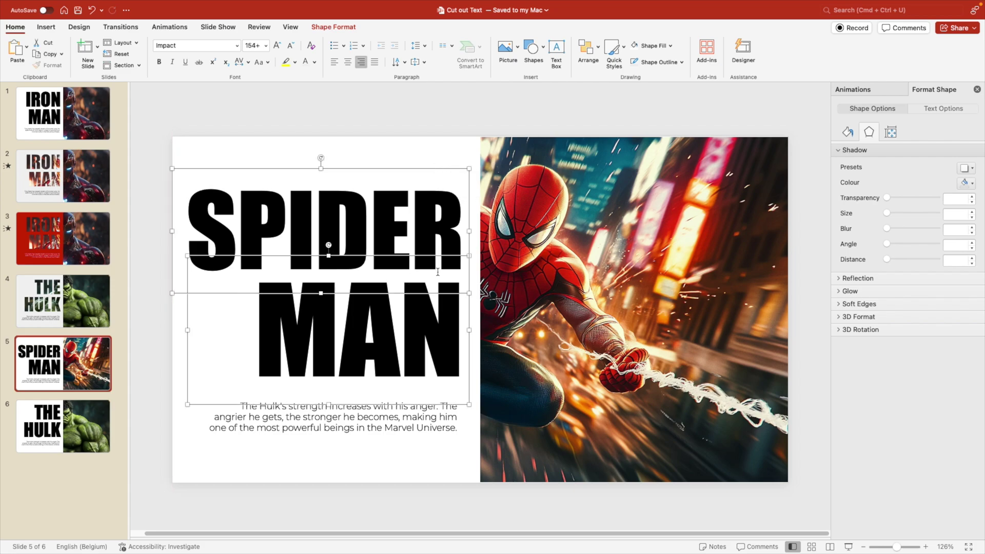
pyautogui.moveTo(437, 255); pyautogui.dragTo(437, 240)
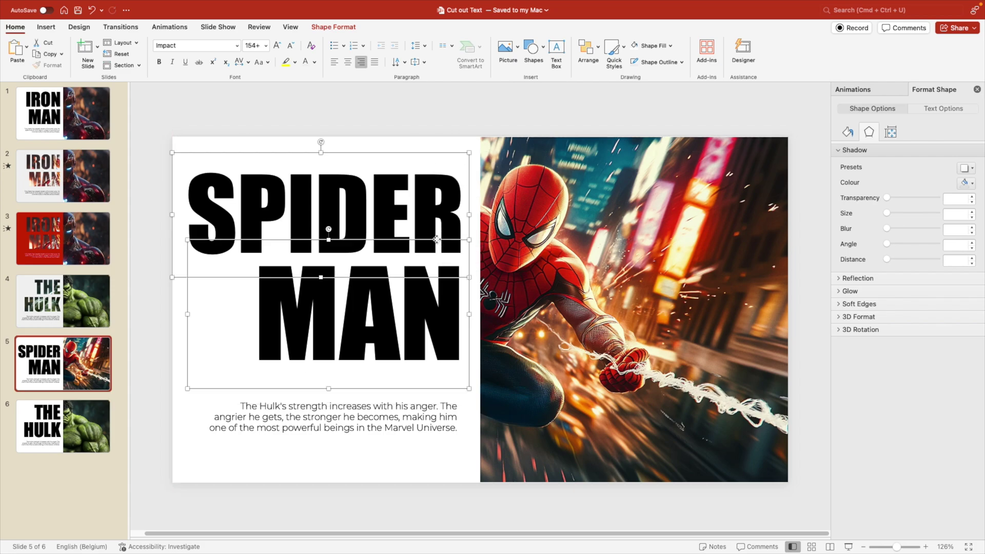
pyautogui.click(370, 135)
pyautogui.click(405, 294)
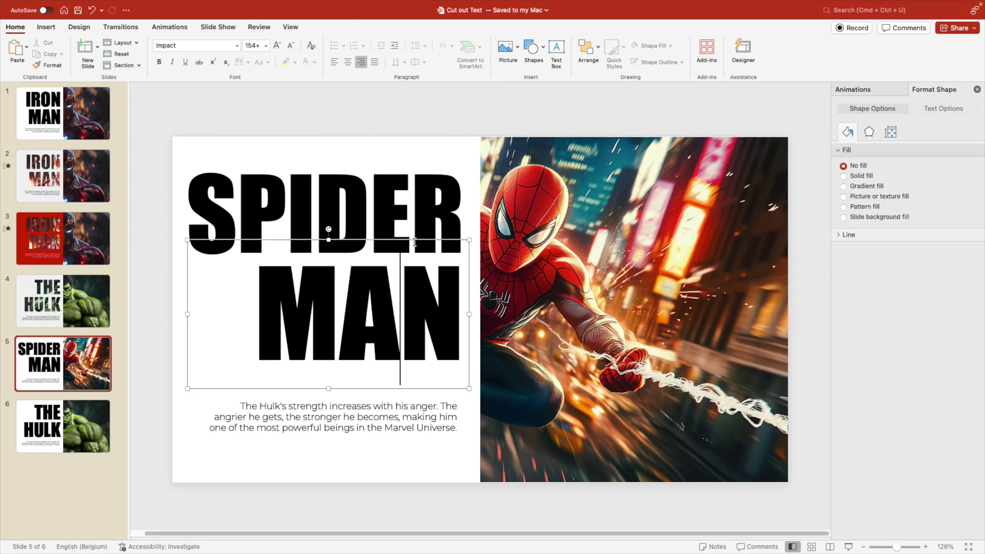
pyautogui.click(294, 47)
pyautogui.click(348, 176)
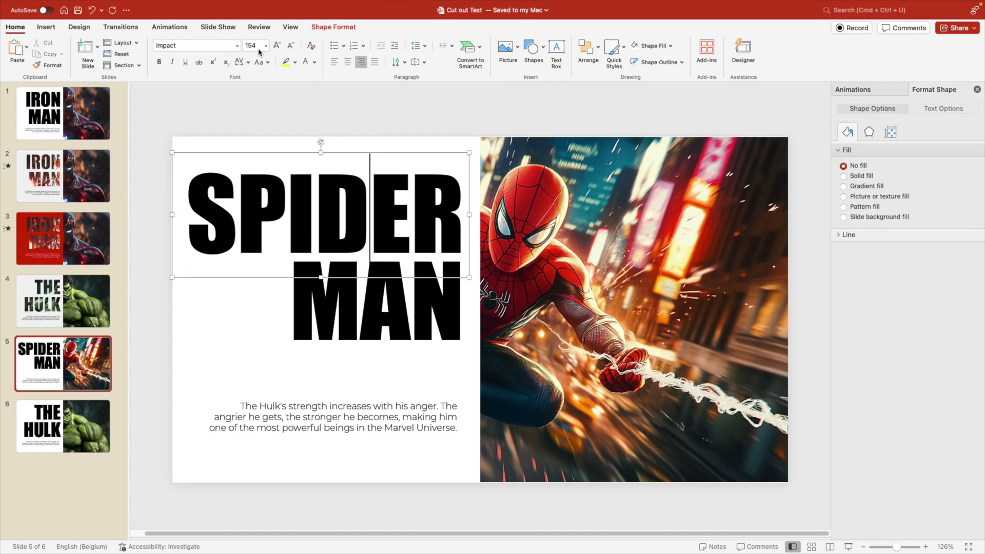
pyautogui.click(392, 160)
pyautogui.press('super+a')
pyautogui.moveTo(438, 153); pyautogui.dragTo(437, 165)
pyautogui.click(430, 414)
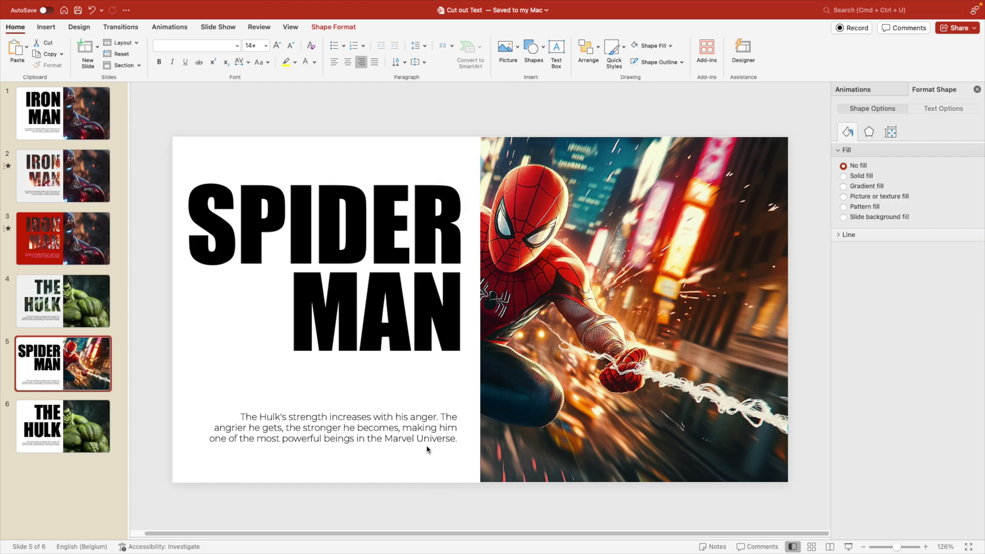
pyautogui.moveTo(430, 415); pyautogui.dragTo(431, 388)
# Step: Replace the paragraph with the Spider-Man text, set in Montserrat Light, dark grey
pyautogui.press('BackSpace')
pyautogui.write('One of Spider-Man\'s most unique powers is his "Spider-Sense," a heightened intuition that alerts him to danger before it happens, allowing him to react quickly.')
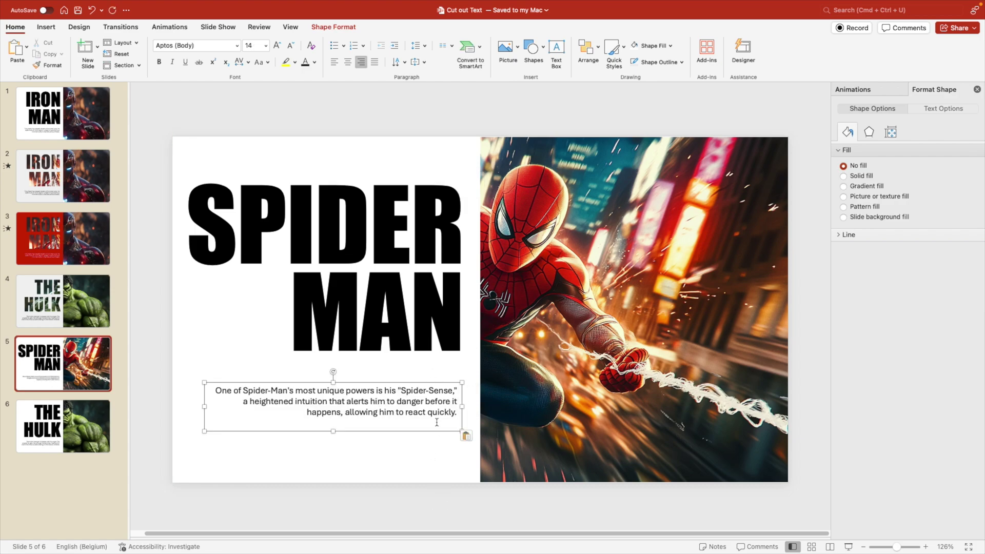
pyautogui.press('super+a')
pyautogui.click(195, 45)
pyautogui.write('Montserrat')
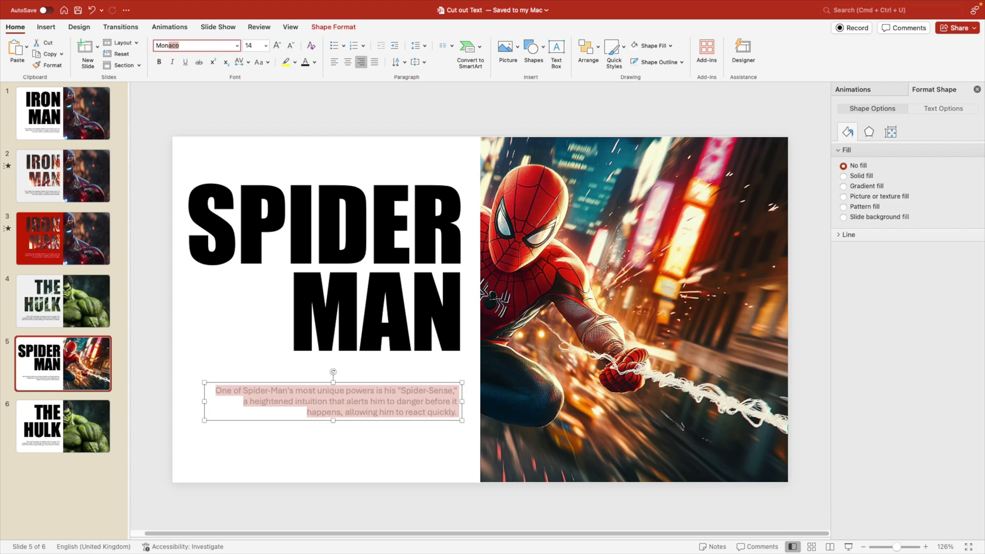
pyautogui.press('Return')
pyautogui.click(237, 45)
pyautogui.moveTo(257, 135)
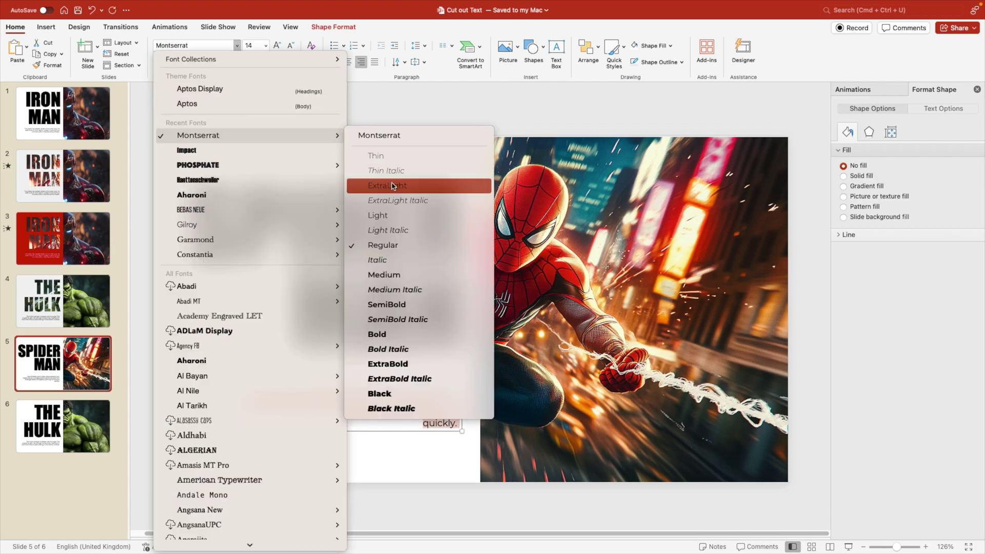
pyautogui.click(390, 221)
pyautogui.click(314, 63)
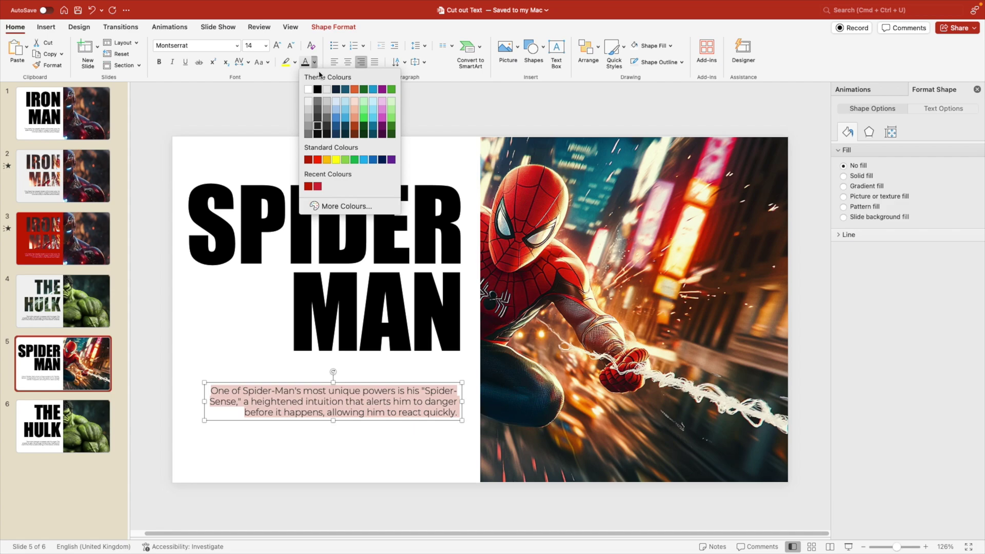
pyautogui.click(318, 129)
pyautogui.click(321, 129)
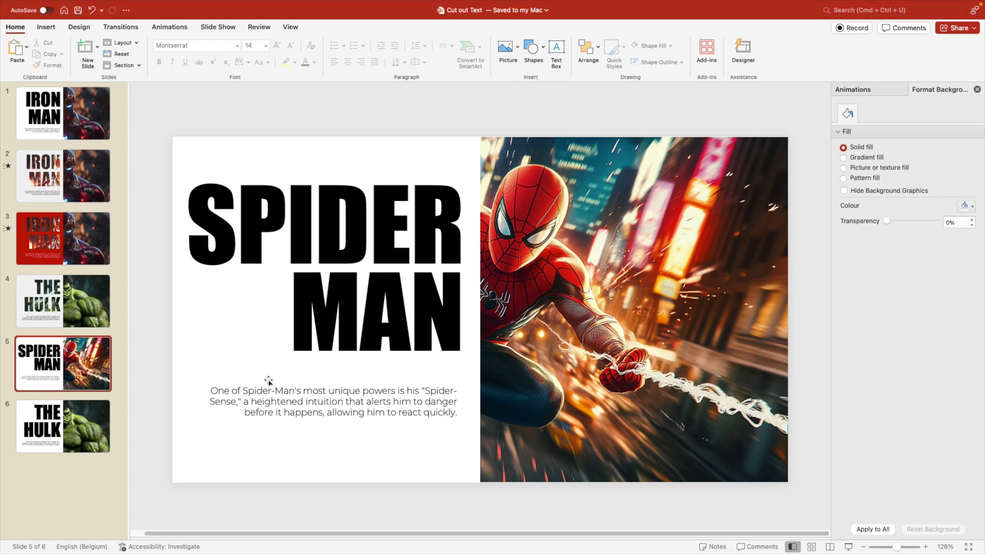
# Step: Combine the left panel with the SPIDER and MAN titles to cut out the letters
pyautogui.click(443, 145)
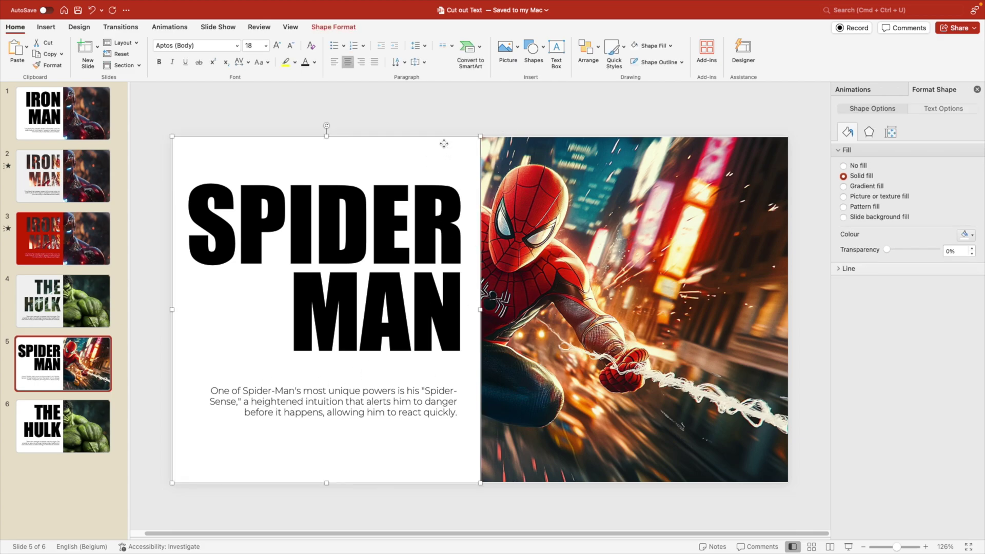
pyautogui.keyDown('shift'); pyautogui.click(413, 210); pyautogui.keyUp('shift')
pyautogui.keyDown('shift'); pyautogui.click(420, 318); pyautogui.keyUp('shift')
pyautogui.click(334, 27)
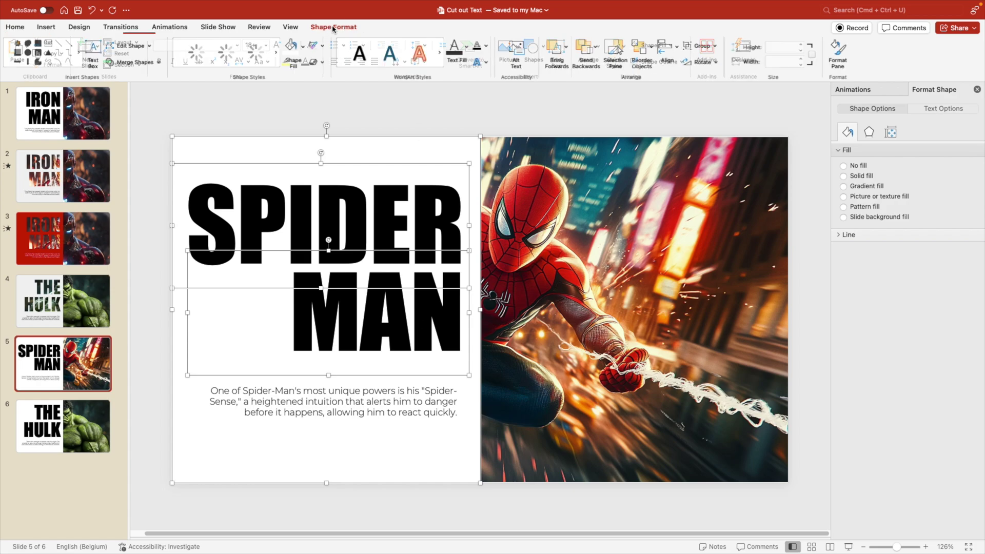
pyautogui.click(154, 62)
pyautogui.click(141, 95)
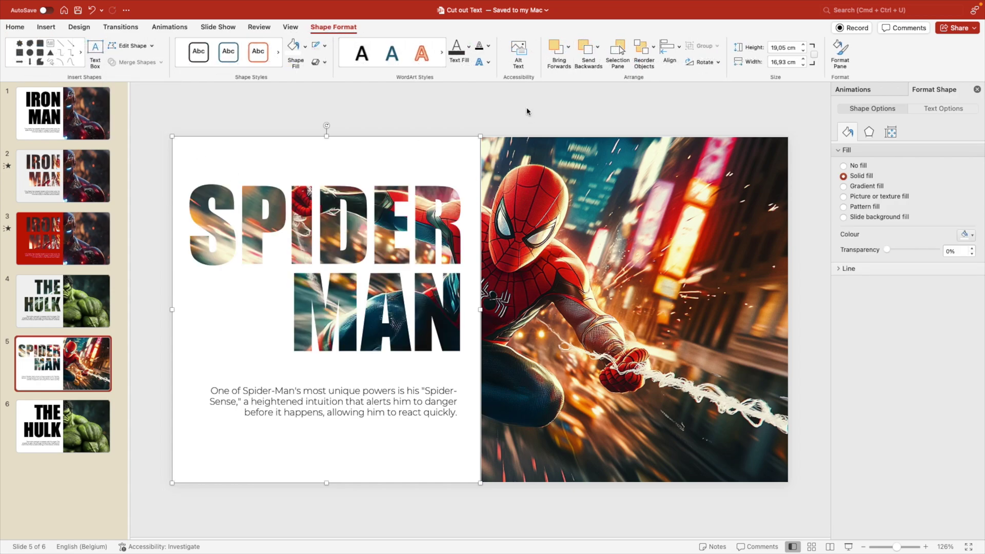
# Step: Fill the cut-out panel red and turn the description text white
pyautogui.click(966, 235)
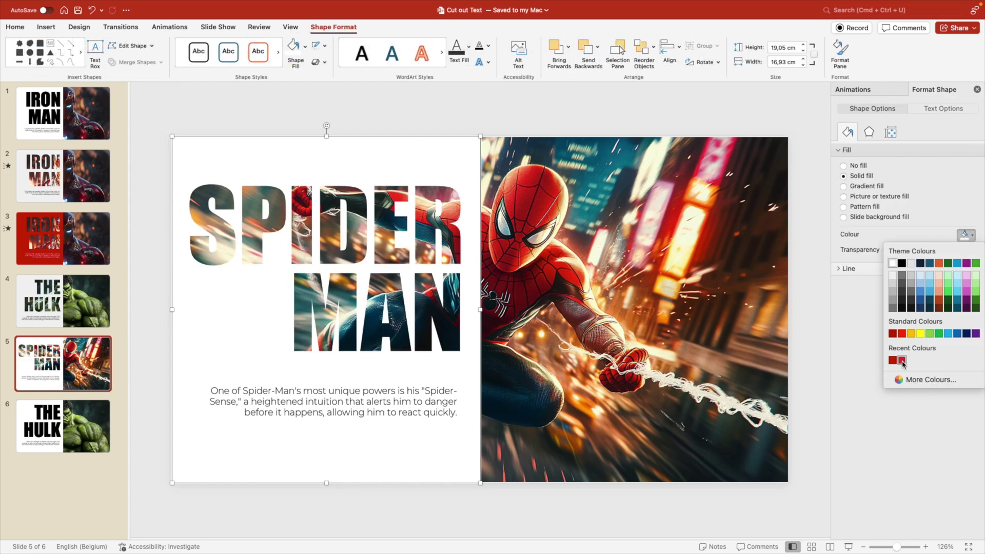
pyautogui.click(901, 361)
pyautogui.click(417, 402)
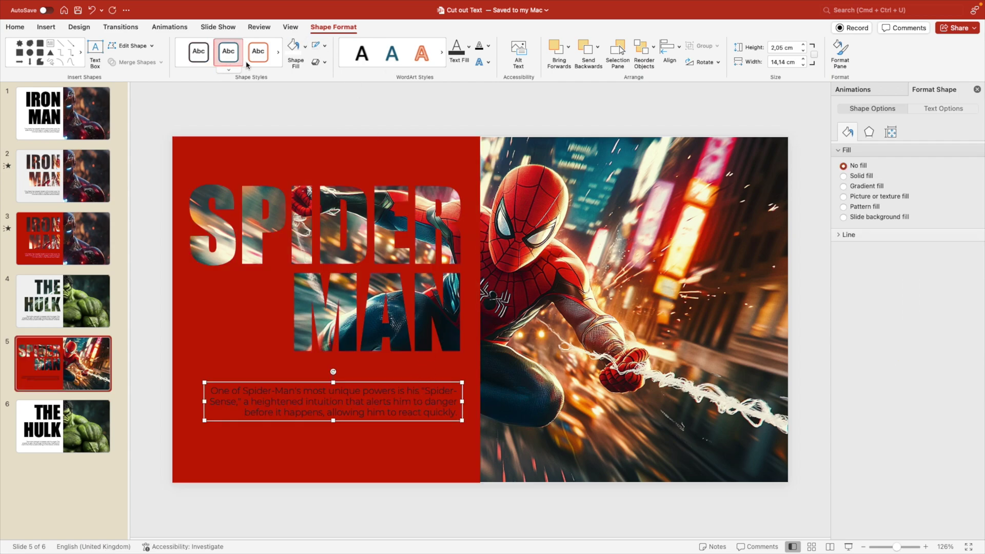
pyautogui.click(66, 261)
pyautogui.click(413, 149)
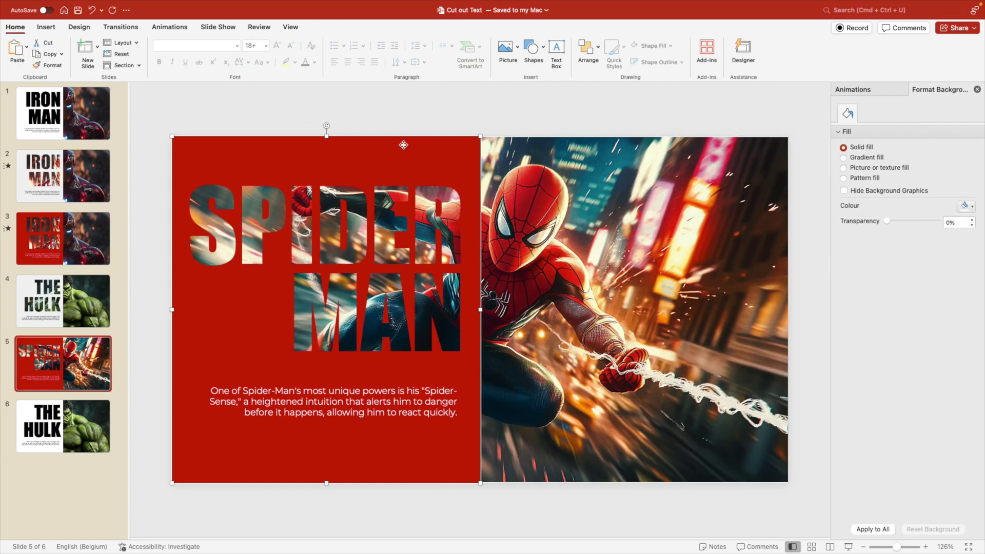
# Step: Copy the Iron Man panel and description animations onto the Hulk slide's matching shapes
pyautogui.click(521, 115)
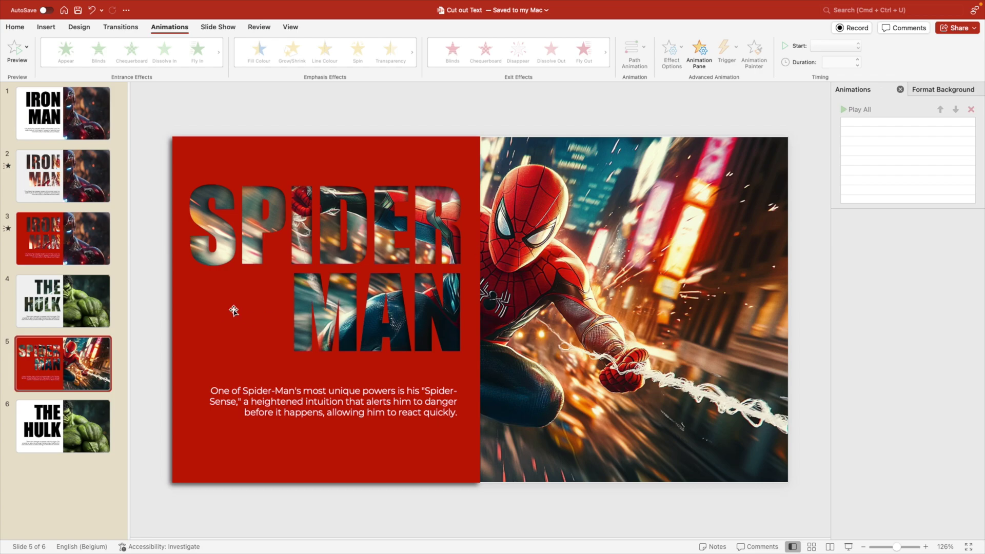
pyautogui.click(74, 200)
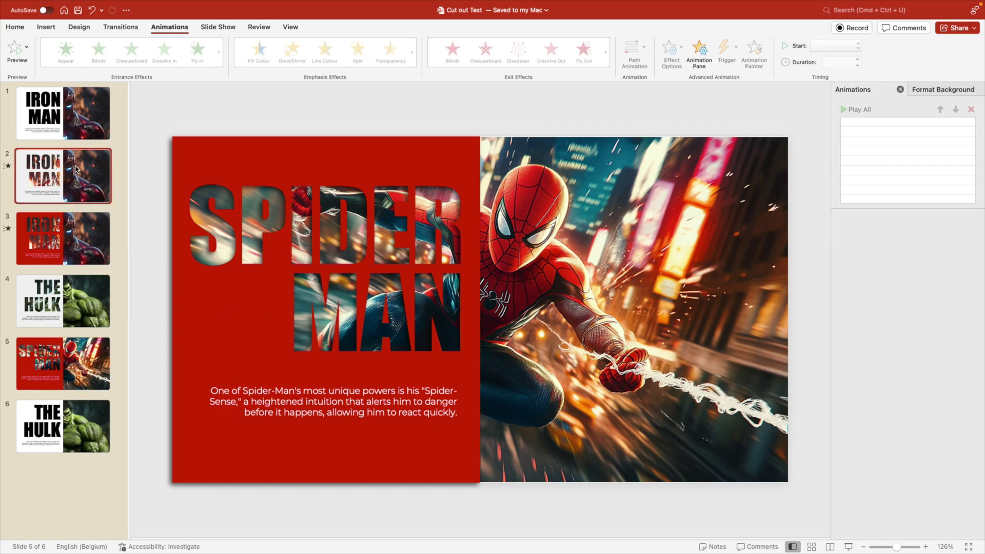
pyautogui.click(207, 149)
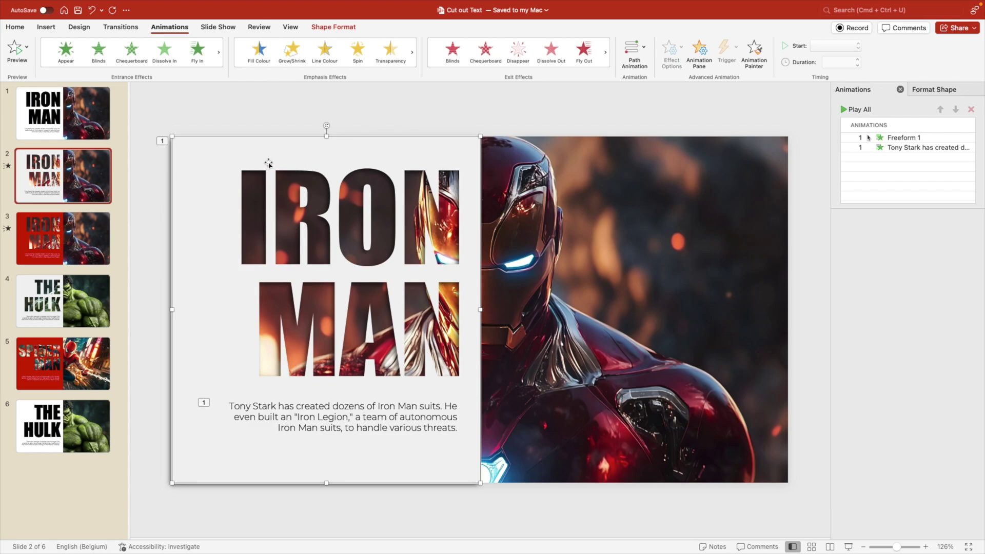
pyautogui.click(754, 51)
pyautogui.click(755, 51)
pyautogui.click(66, 316)
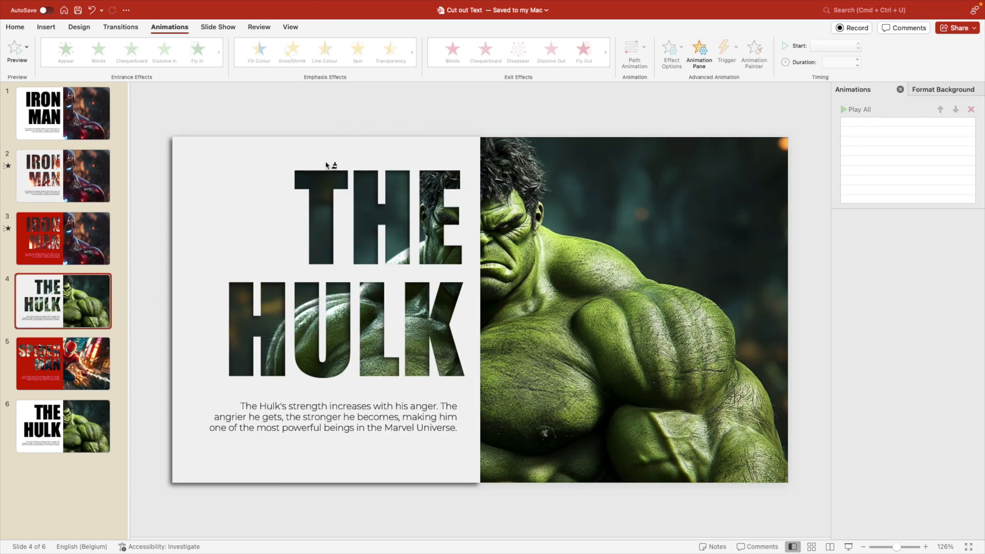
pyautogui.click(343, 148)
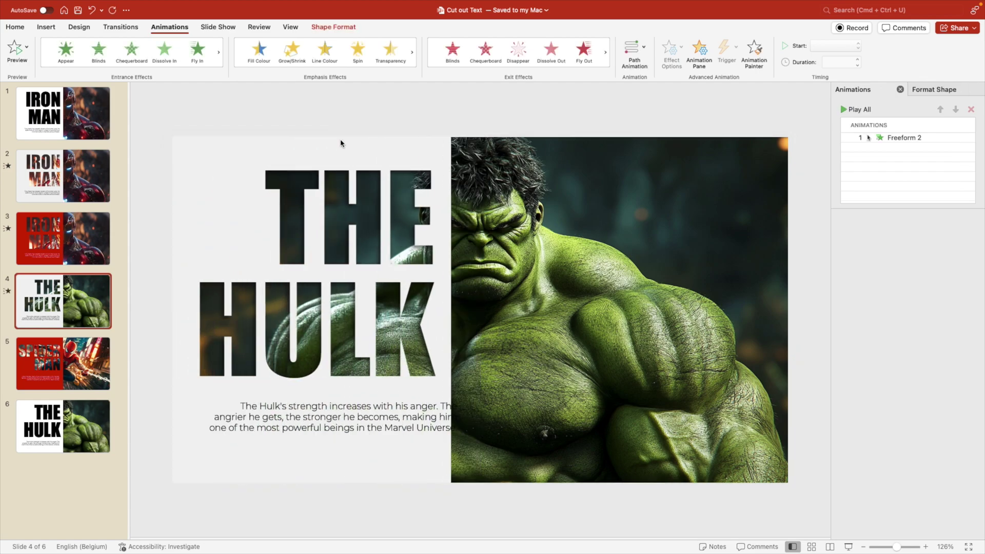
pyautogui.click(95, 179)
pyautogui.click(283, 404)
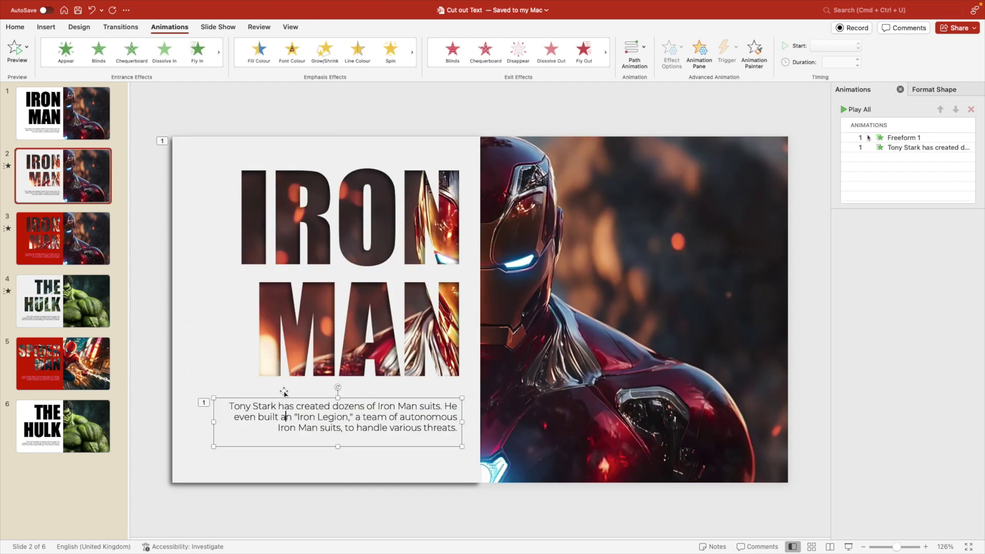
pyautogui.click(754, 49)
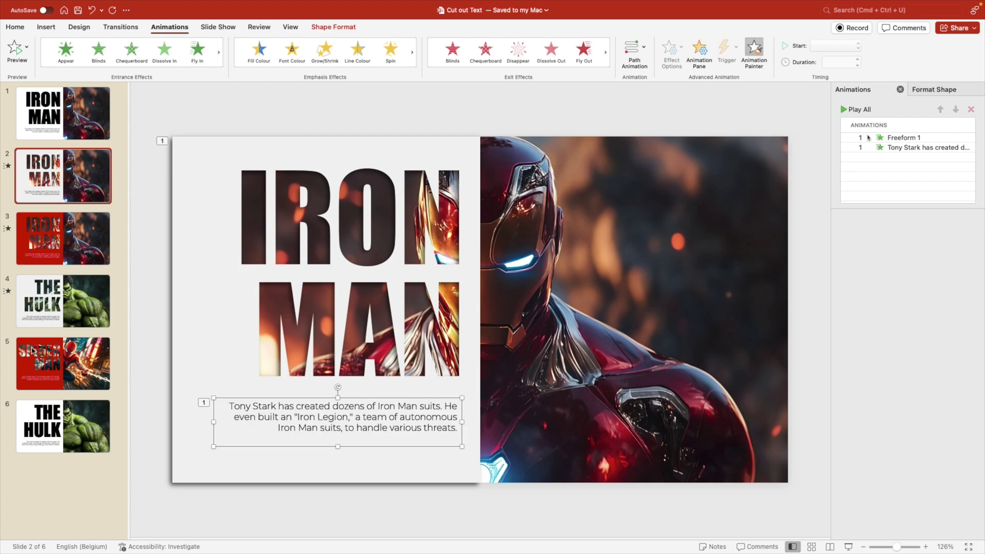
pyautogui.click(56, 318)
pyautogui.click(305, 406)
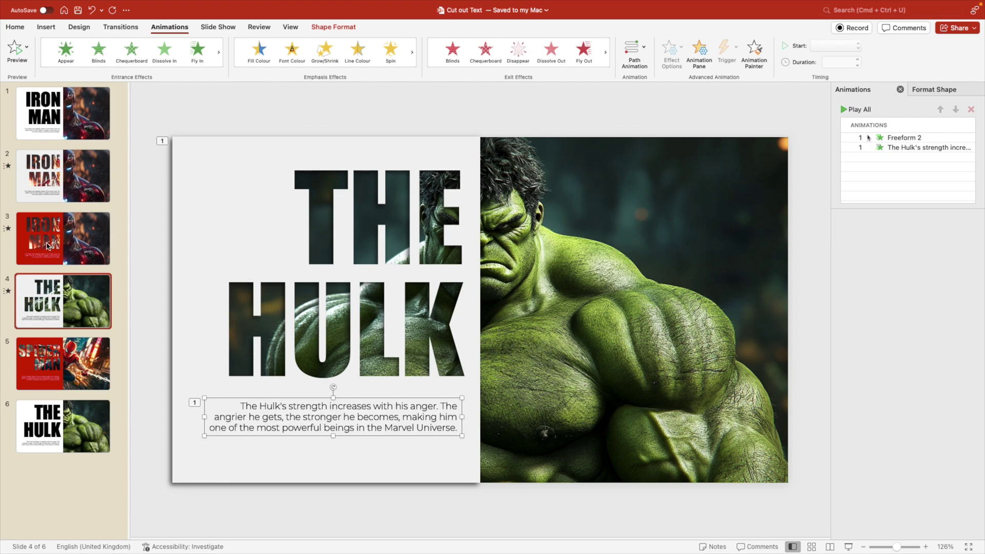
# Step: Copy the Hulk panel and description animations onto the Spider-Man red panel and caption
pyautogui.click(221, 154)
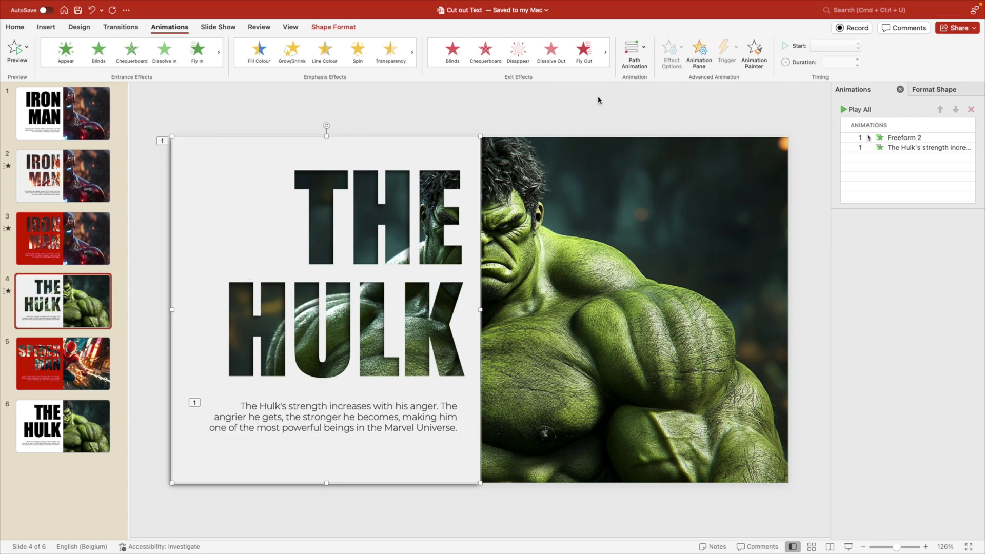
pyautogui.click(754, 49)
pyautogui.click(65, 378)
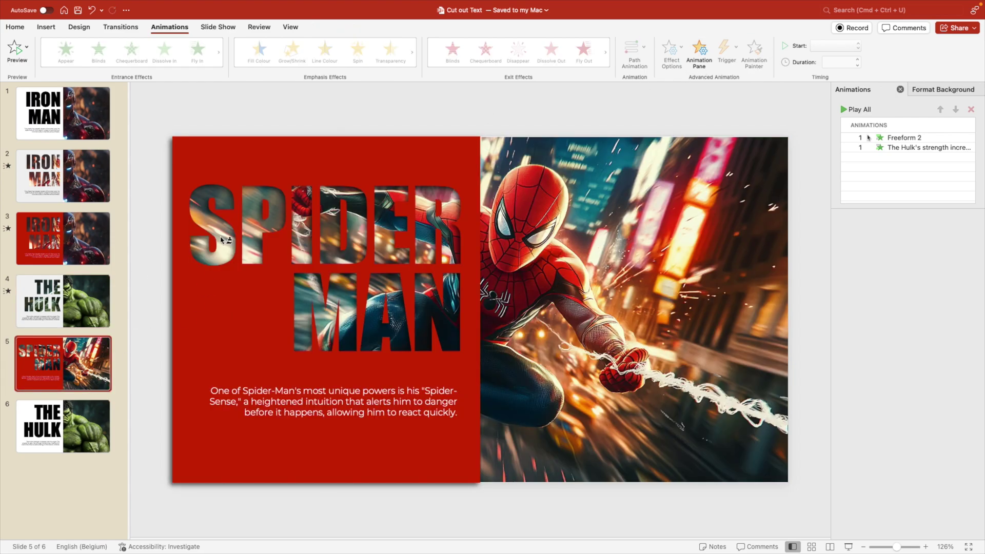
pyautogui.click(264, 150)
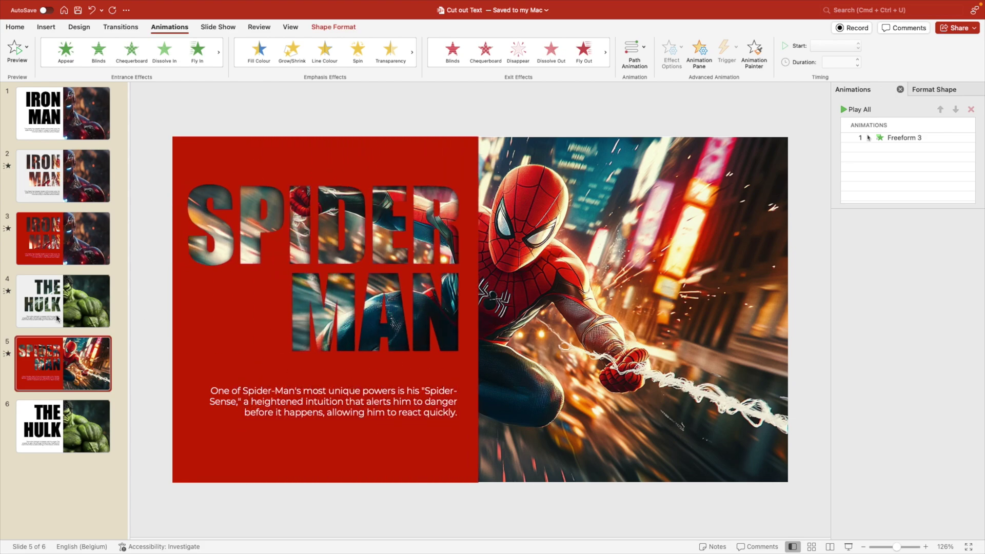
pyautogui.click(62, 301)
pyautogui.click(254, 409)
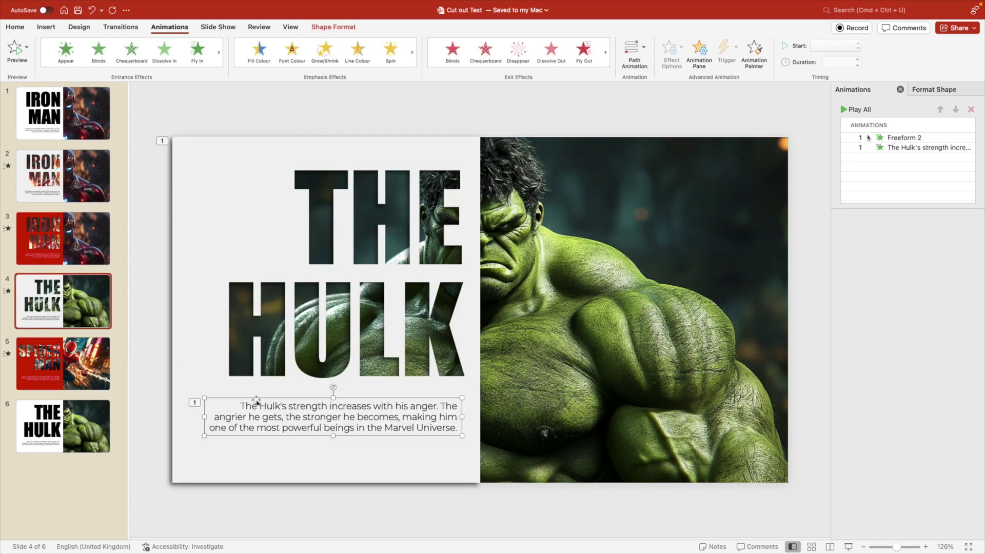
pyautogui.click(754, 51)
pyautogui.click(31, 390)
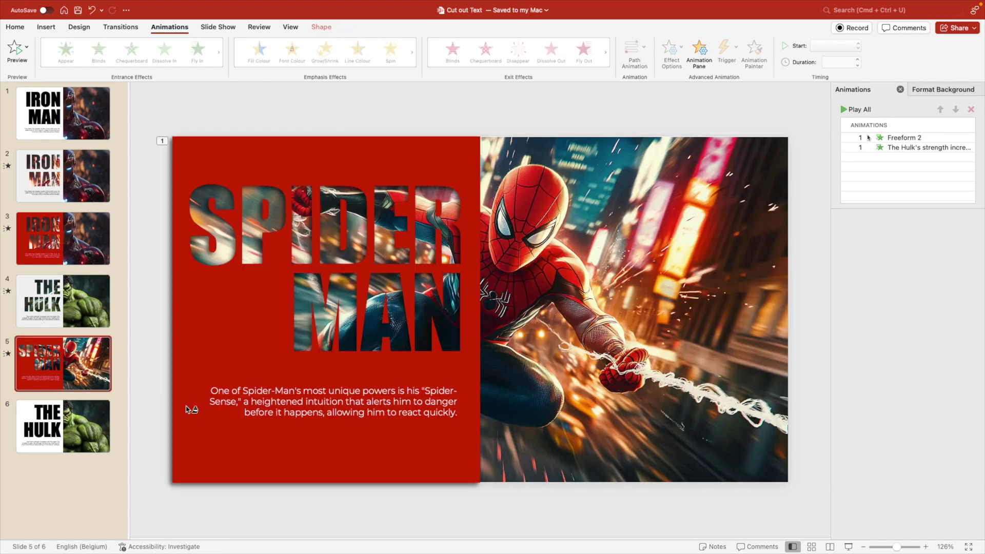
pyautogui.click(283, 397)
# Step: Apply the Fade transition to the Spider-Man and Hulk slides
pyautogui.click(125, 27)
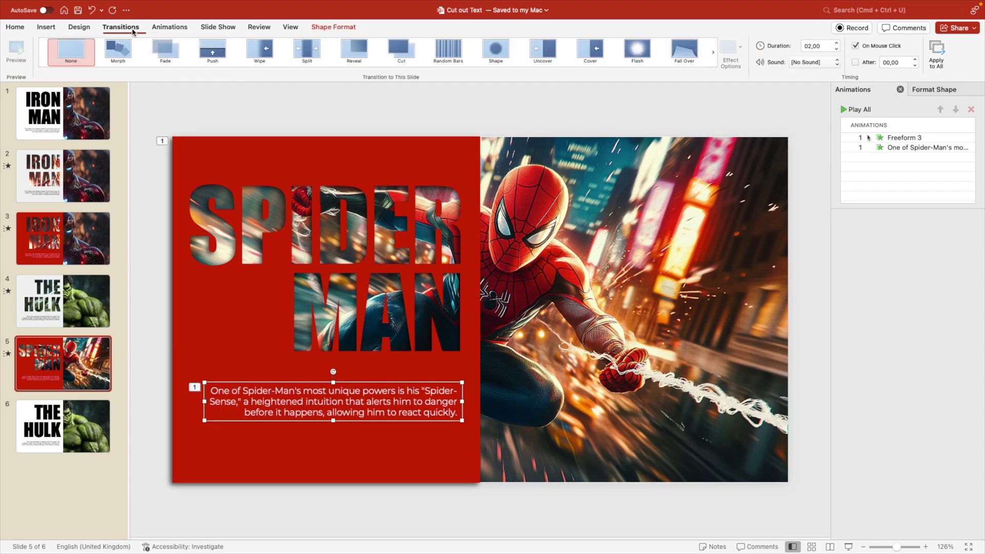
pyautogui.click(177, 60)
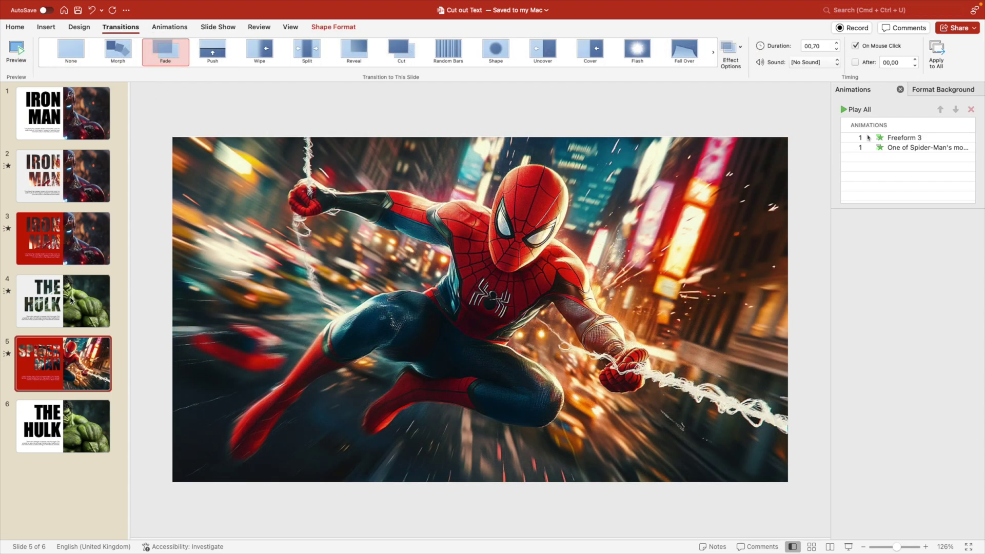
pyautogui.press('Up')
pyautogui.click(163, 58)
pyautogui.click(91, 234)
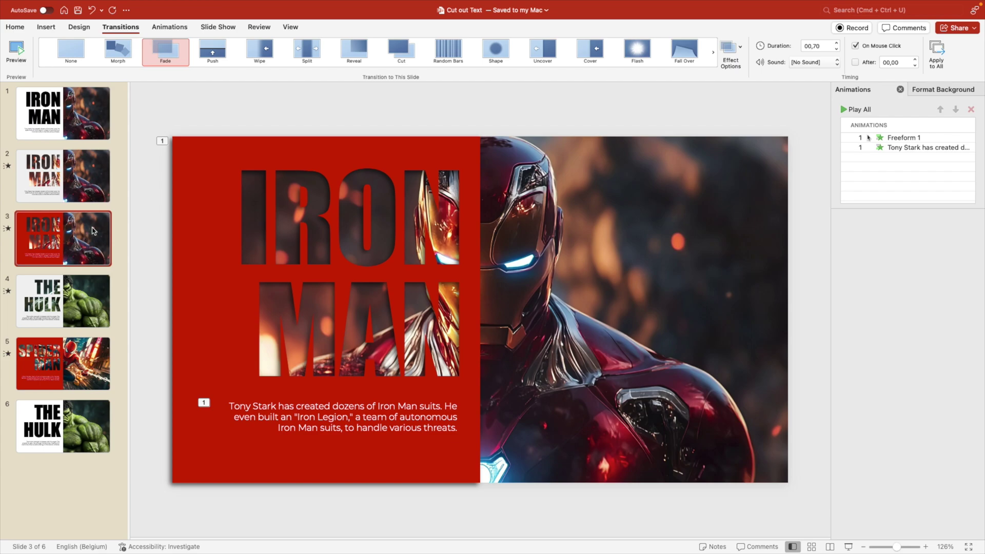
pyautogui.click(66, 190)
# Step: Delete the leftover sixth Hulk slide and return to slide 2
pyautogui.click(53, 430)
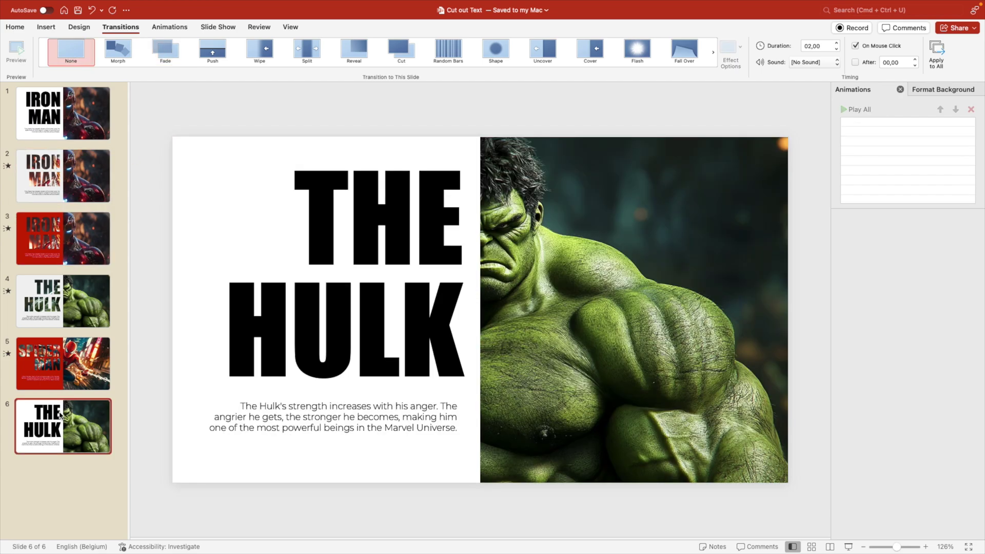
pyautogui.press('Delete')
pyautogui.click(63, 175)
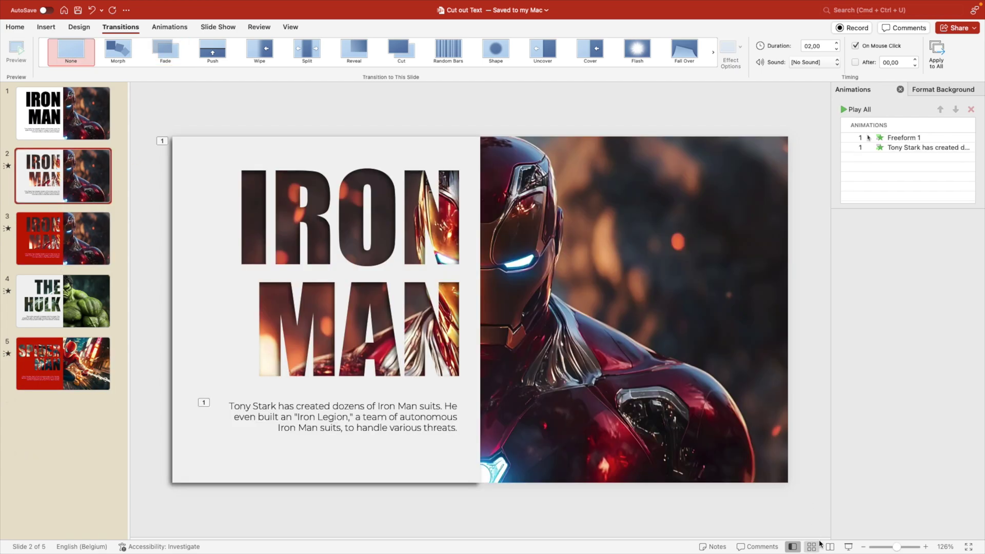